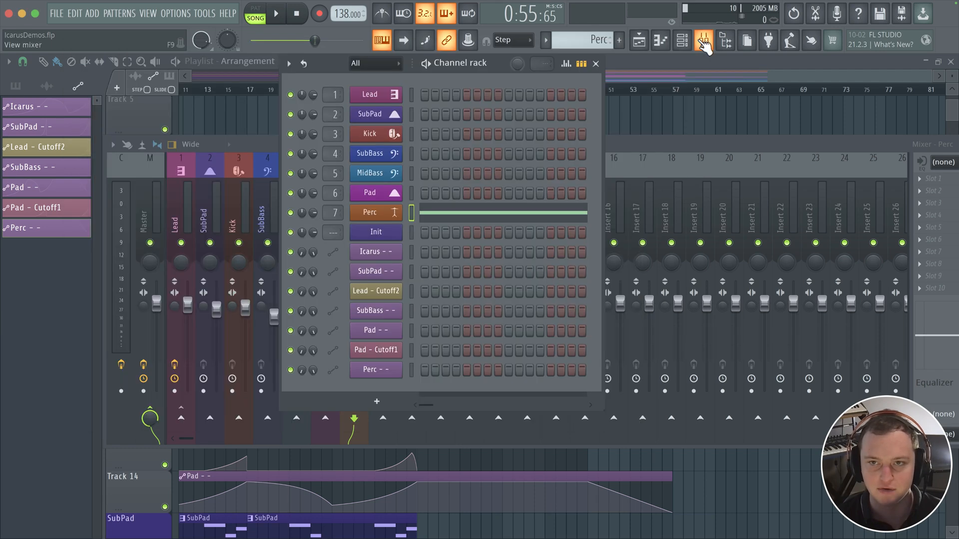
Solo the Perc mixer track, play the song to audition it, and turn the solo off again.
left_click(704, 41)
right_click(354, 243)
key("space")
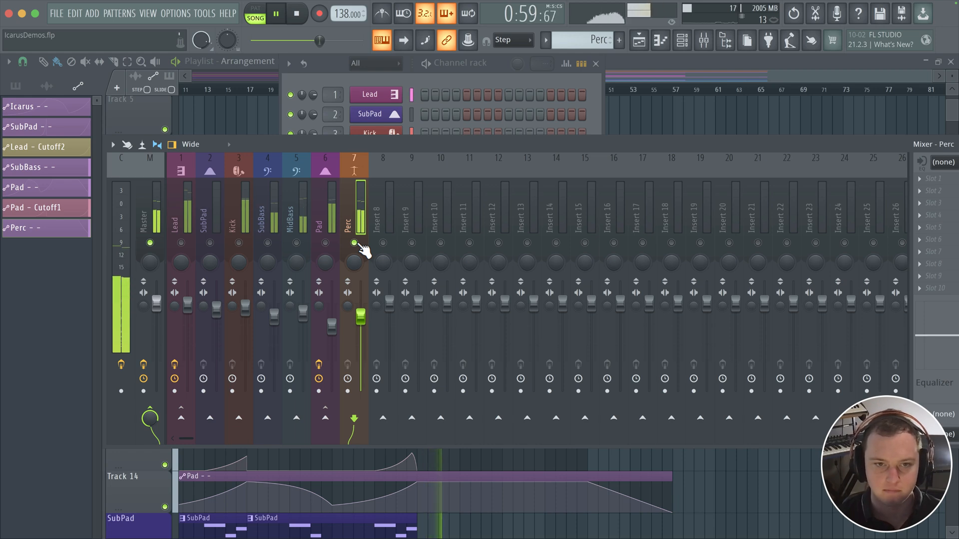
key("space")
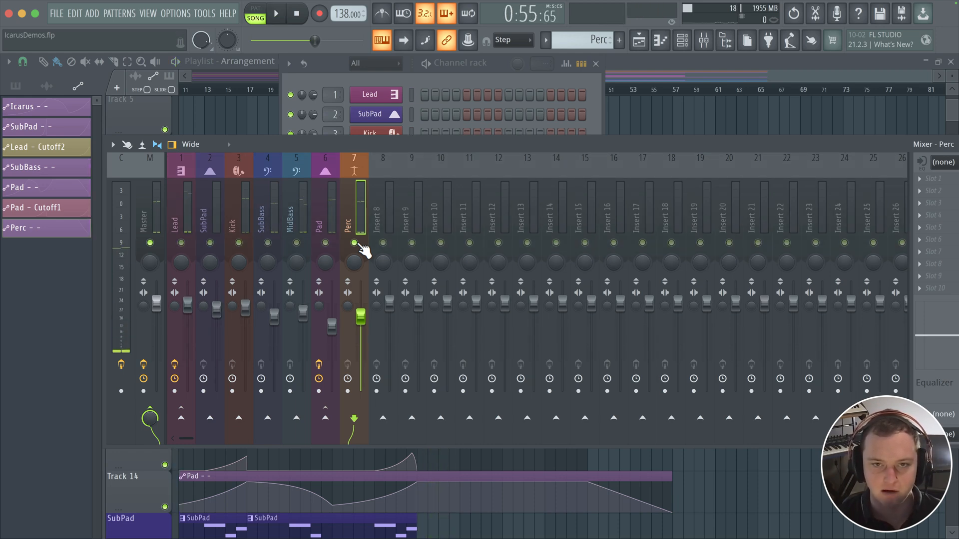
right_click(355, 244)
Play the full mix and look through the clips and automation across the playlist tracks.
key("space")
left_click(643, 74)
scroll(597, 180, "down", 7)
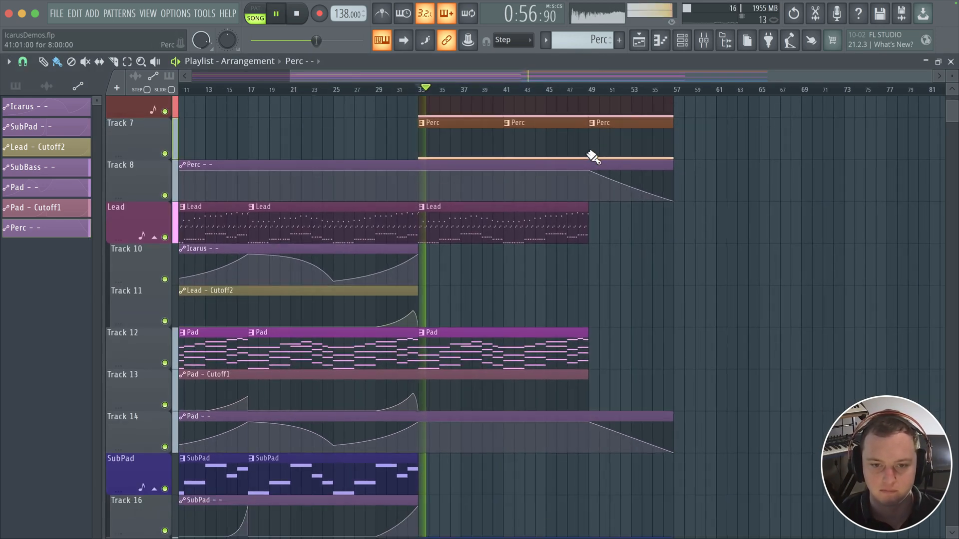
scroll(561, 295, "up", 11)
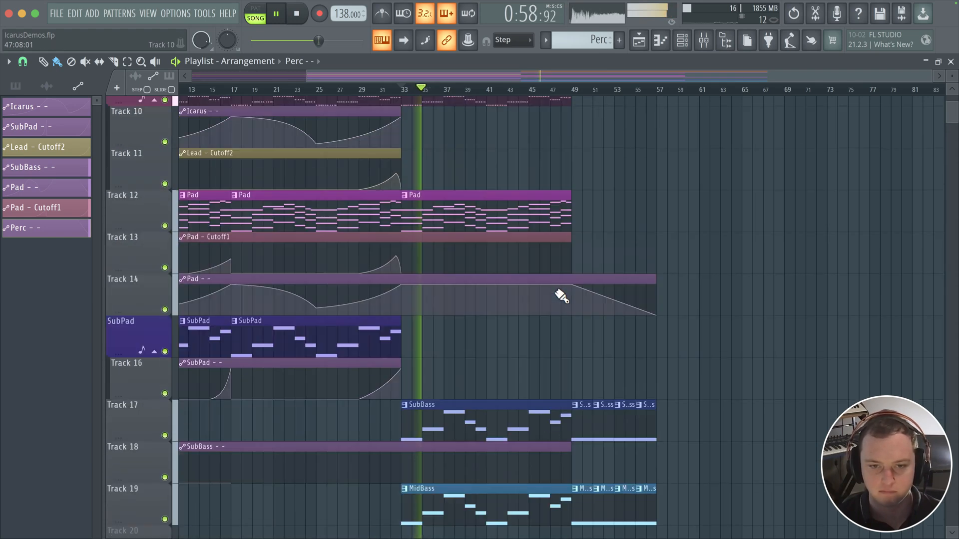
scroll(529, 274, "down", 10)
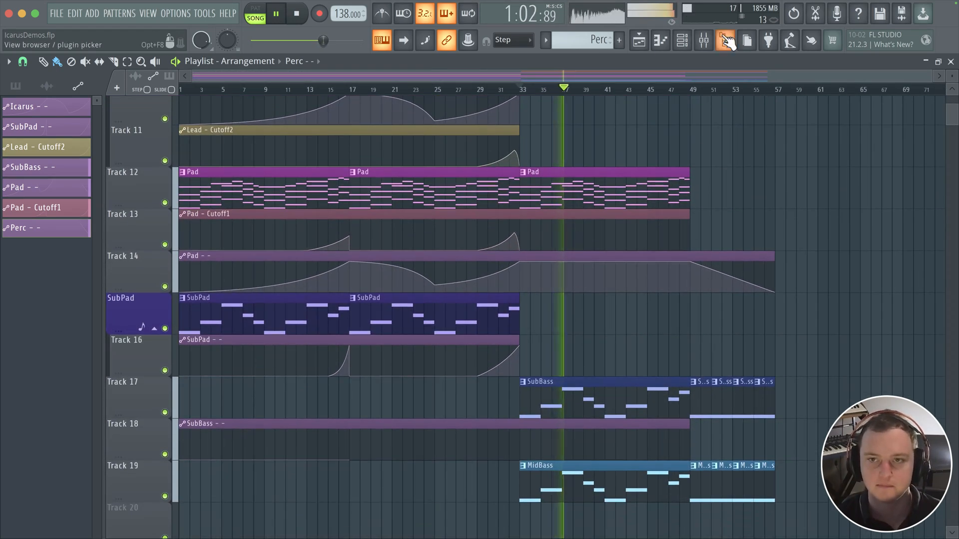
In the mixer, lower the Lead track's volume to 96% (-1.0 dB) and reduce the Pad track's volume slightly.
left_click(703, 40)
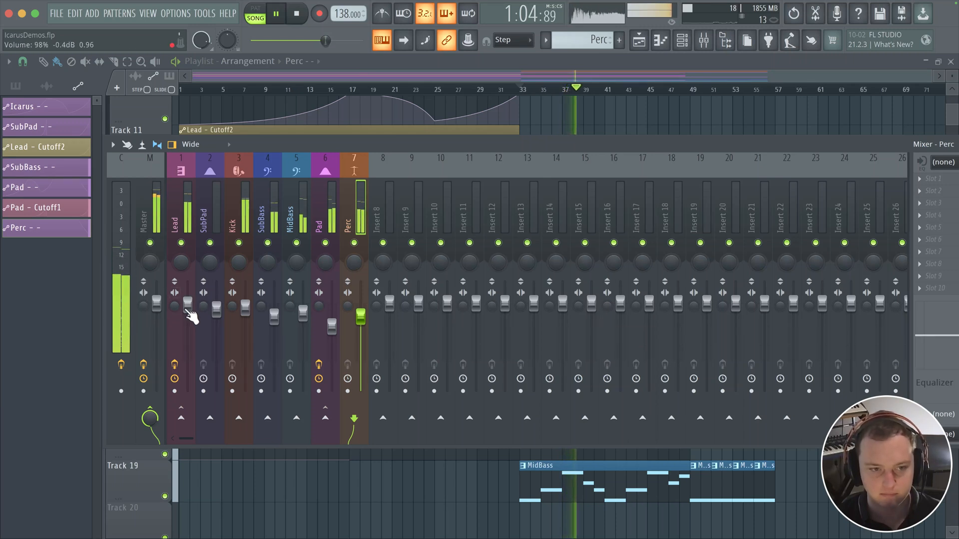
left_click_drag(188, 312, 187, 317)
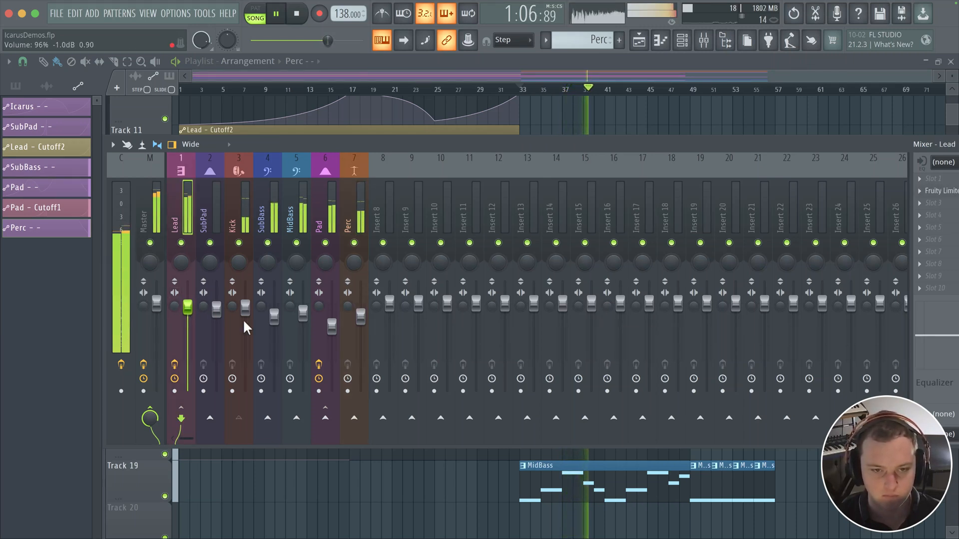
left_click(331, 329)
left_click_drag(332, 328, 332, 330)
key("space")
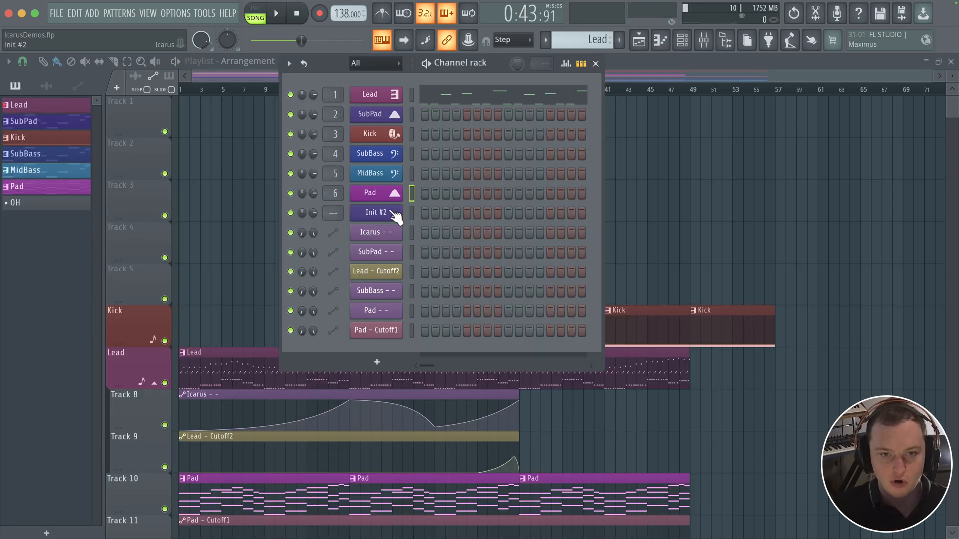
Duplicate the Init #2 channel and rename it Perc with a cymbal-stand icon, keeping the copy named Init.
right_click(395, 215)
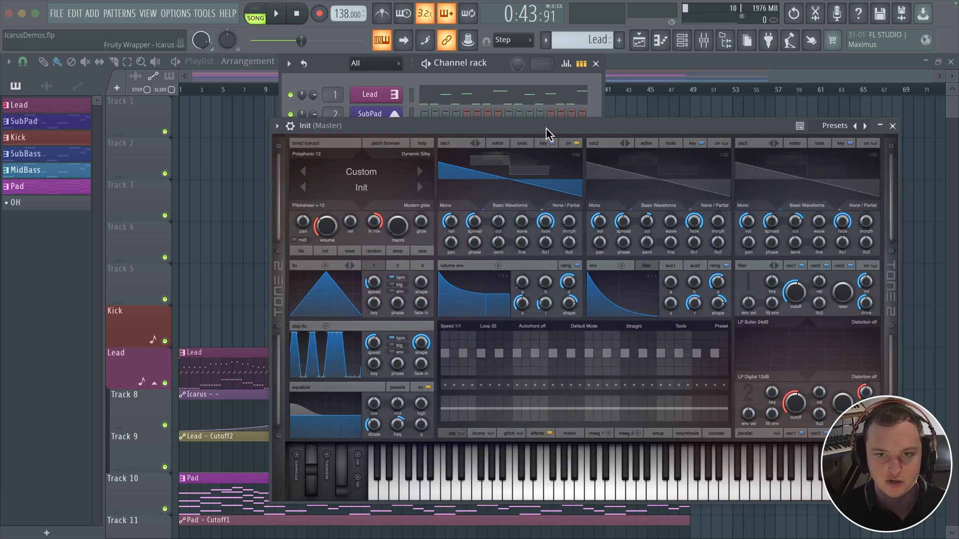
left_click_drag(546, 128, 382, 276)
key("F2")
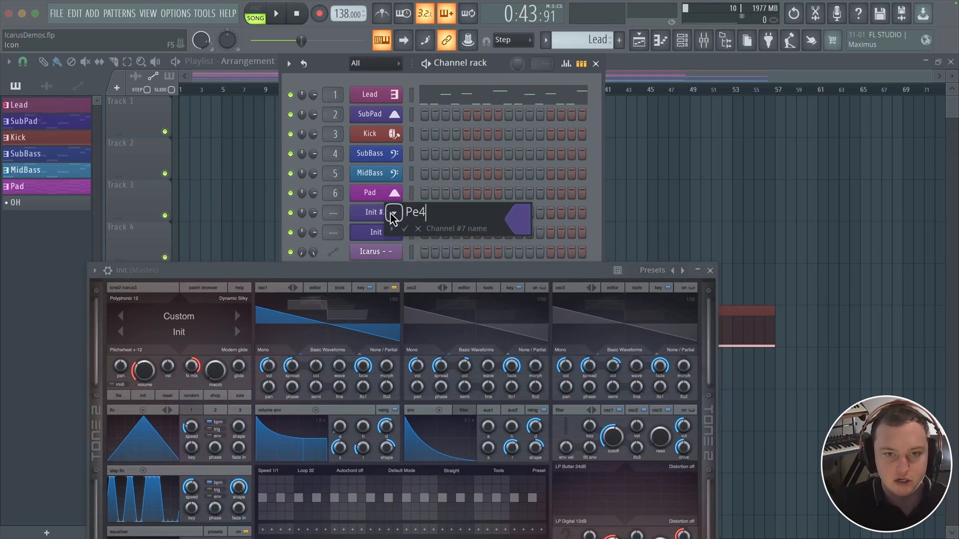
type("Perc")
left_click(393, 215)
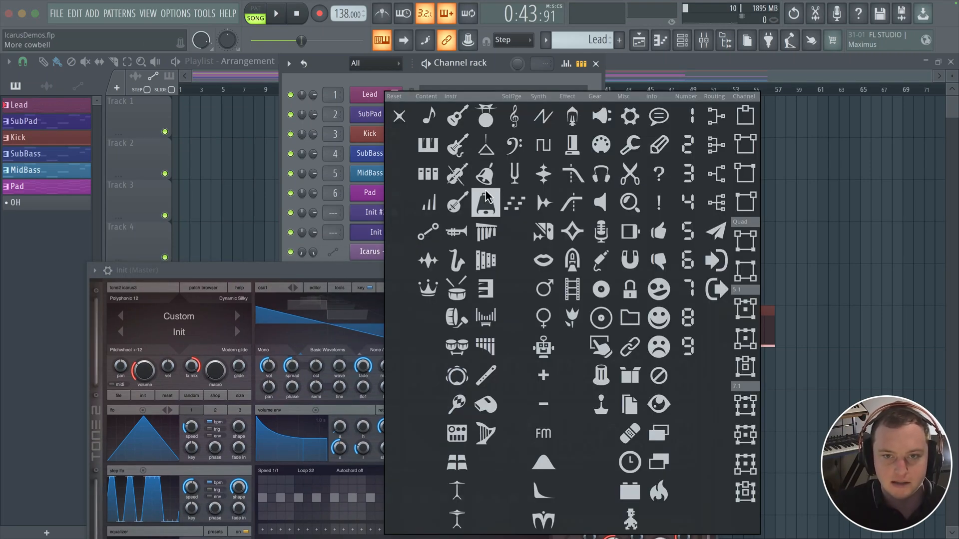
left_click(470, 501)
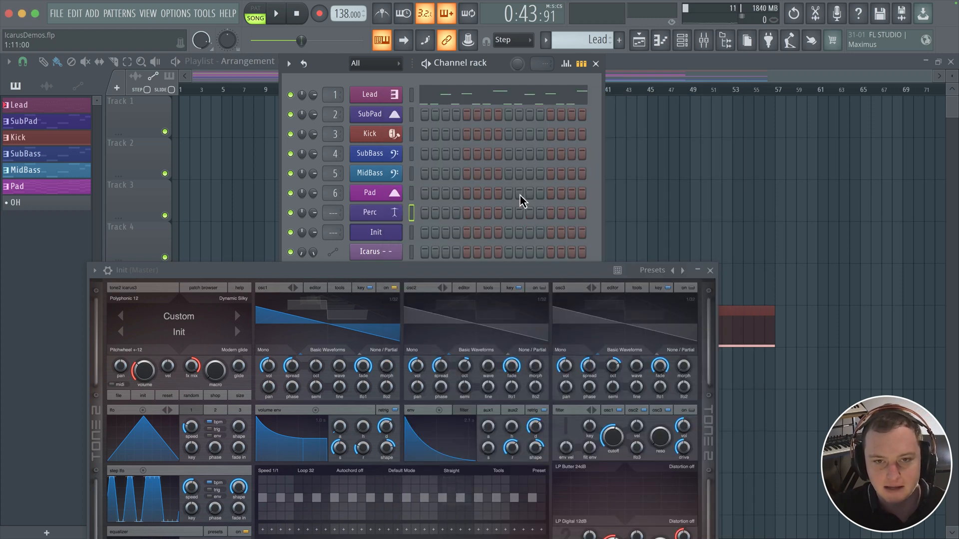
Change the Perc channel's colour to orange.
middle_click(400, 214)
middle_click(372, 214)
left_click(512, 229)
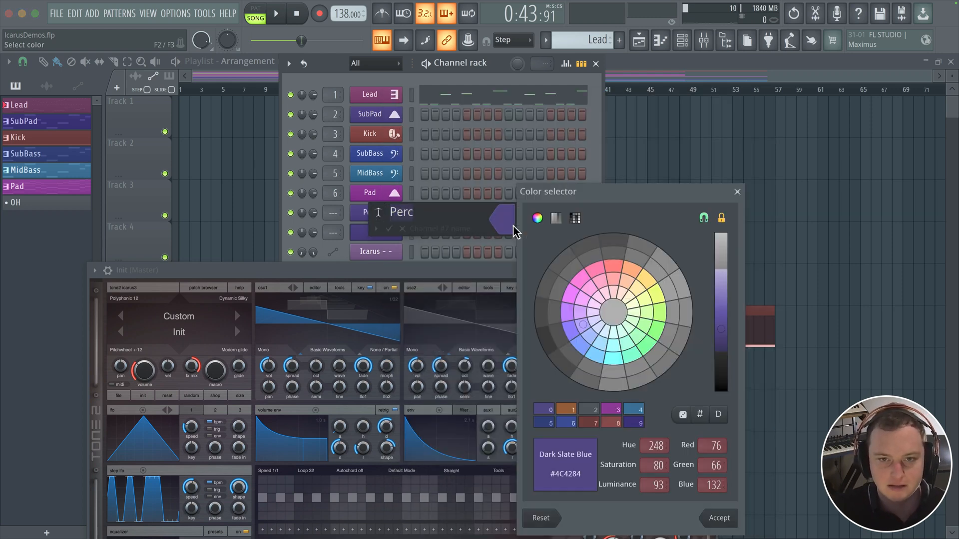
left_click(628, 267)
key("Return")
key("Return")
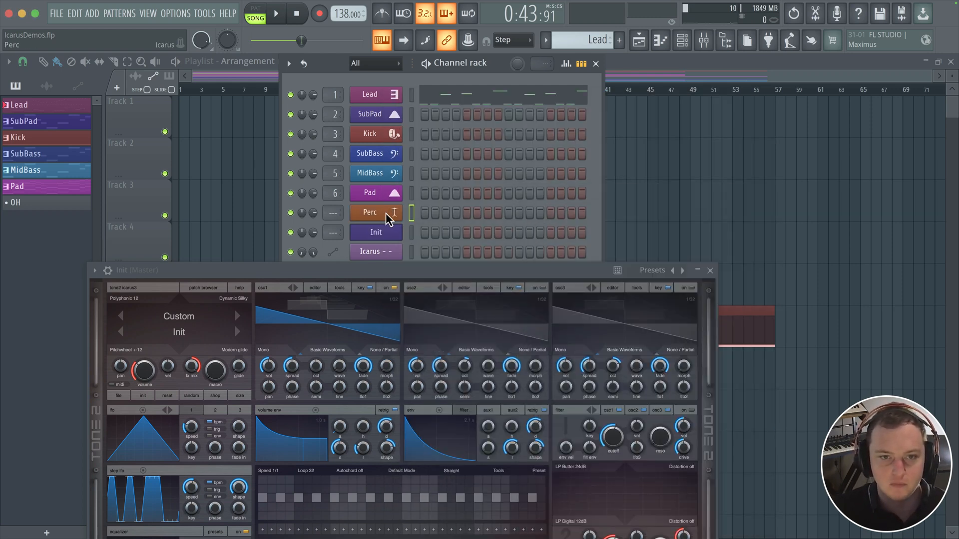
Close the Init instrument window and bring up the Perc channel's Icarus instrument window.
left_click(388, 219)
left_click(876, 109)
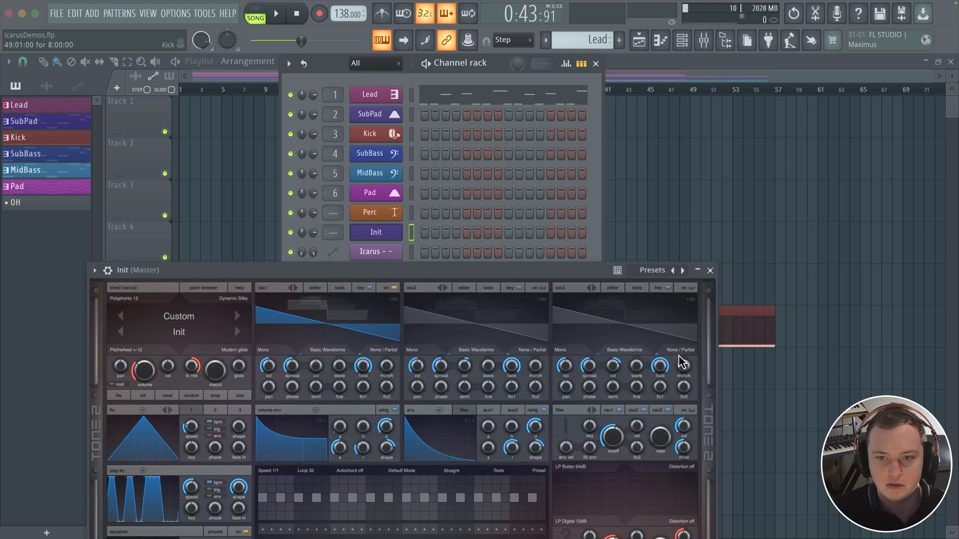
left_click(711, 271)
left_click(385, 215)
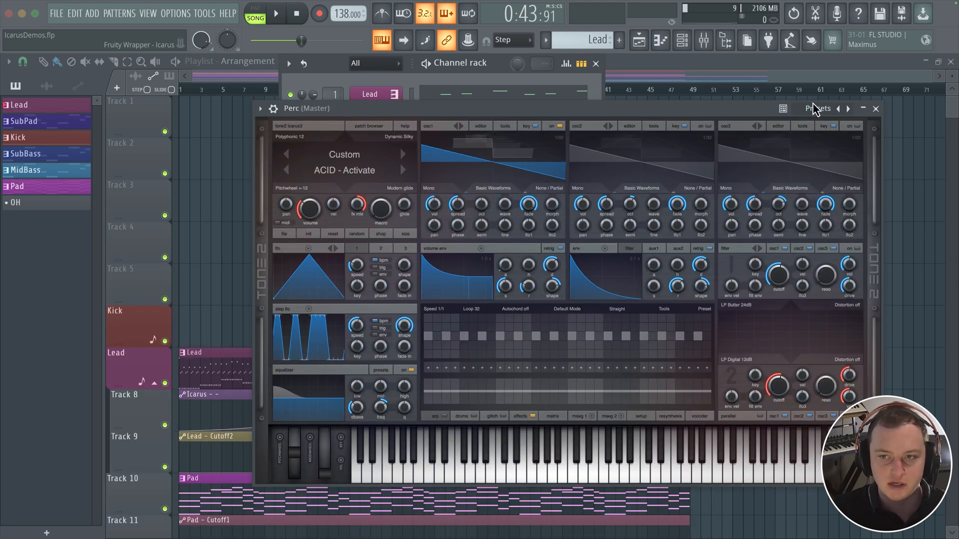
left_click_drag(670, 109, 480, 46)
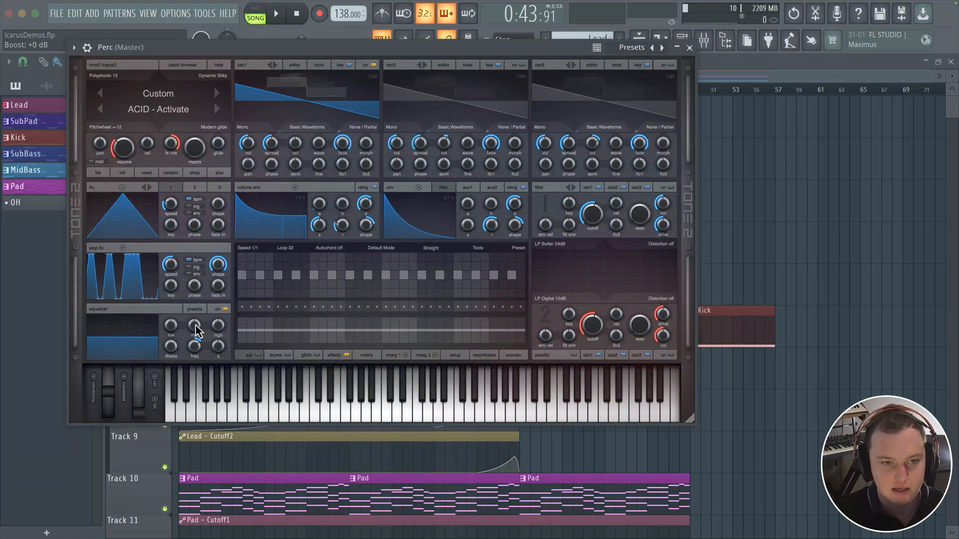
Switch off the equalizer and oscillator 1 in the Perc channel's Icarus instrument.
left_click(225, 310)
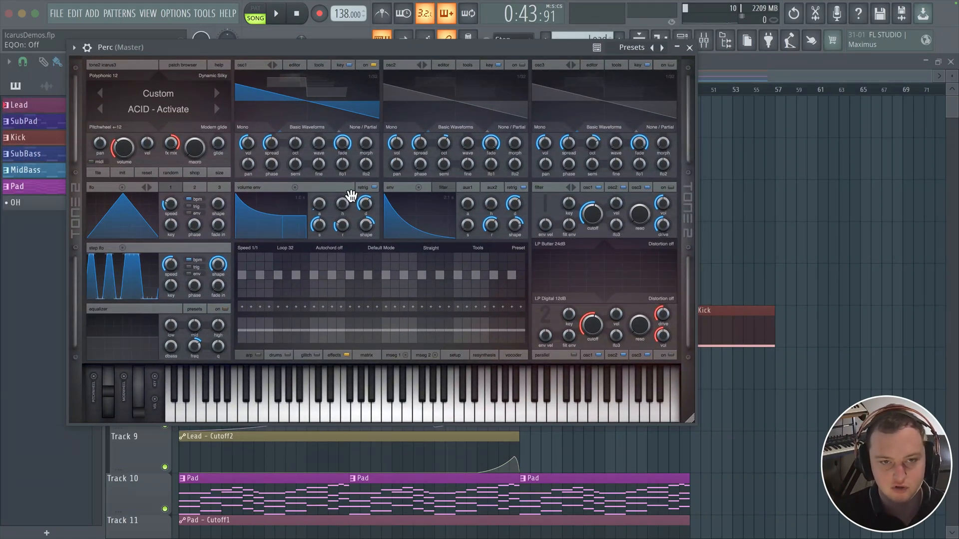
left_click(374, 65)
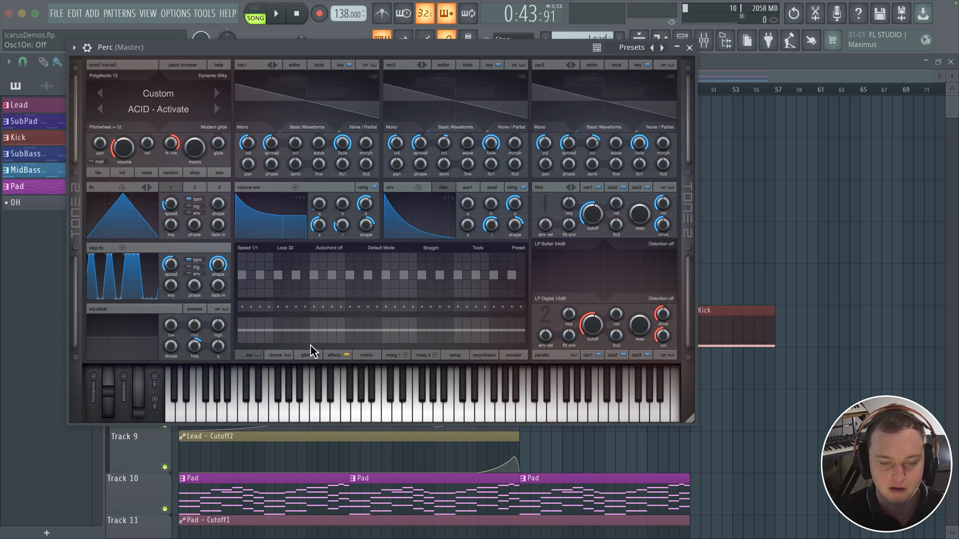
Enable the Icarus drum sequencer without loading a template drum pattern.
left_click(276, 355)
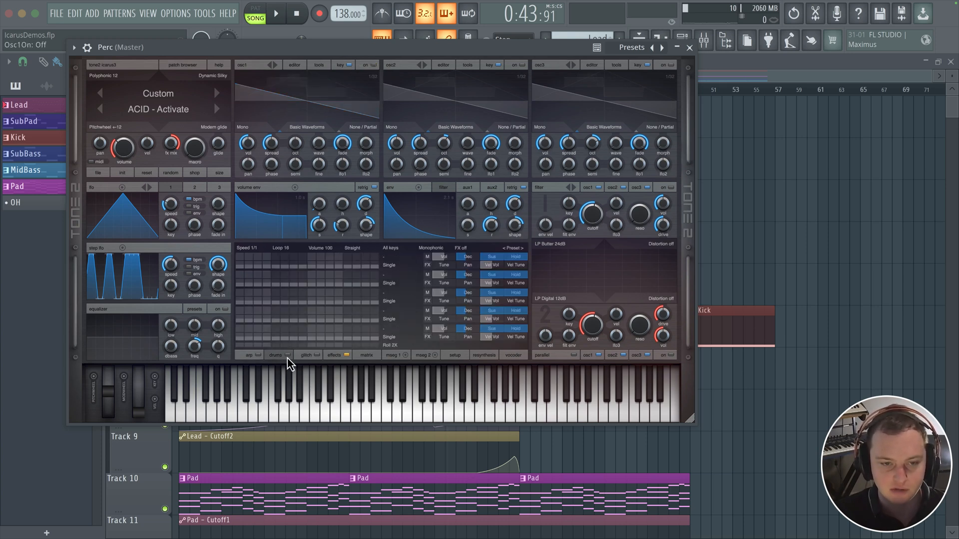
left_click(288, 356)
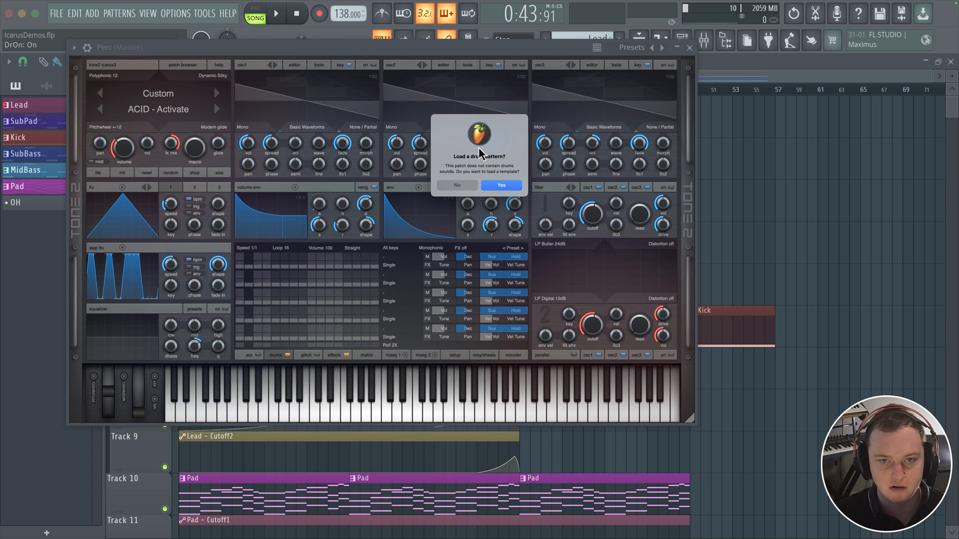
left_click(455, 186)
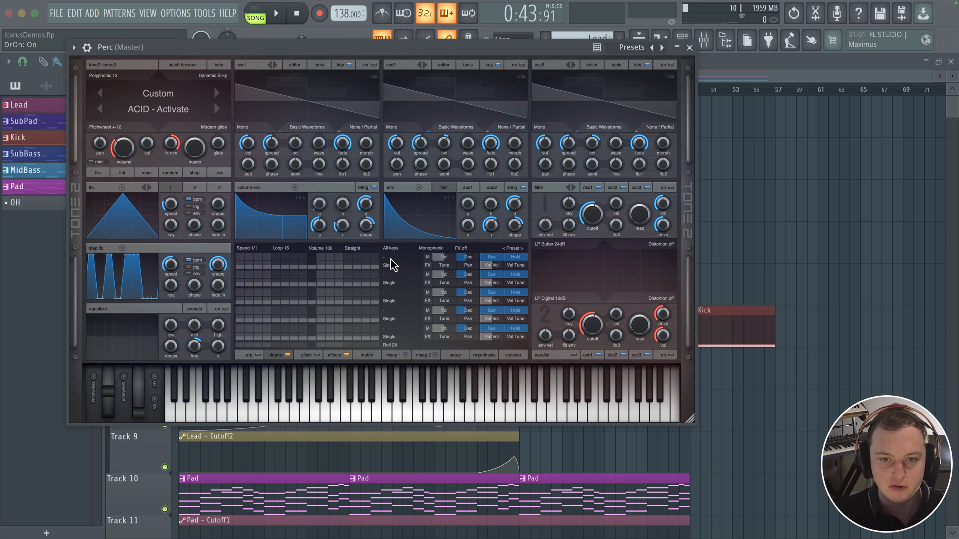
Load Clap - Trance.wav from the Trance Drum Samples folder into the first drum track.
right_click(393, 264)
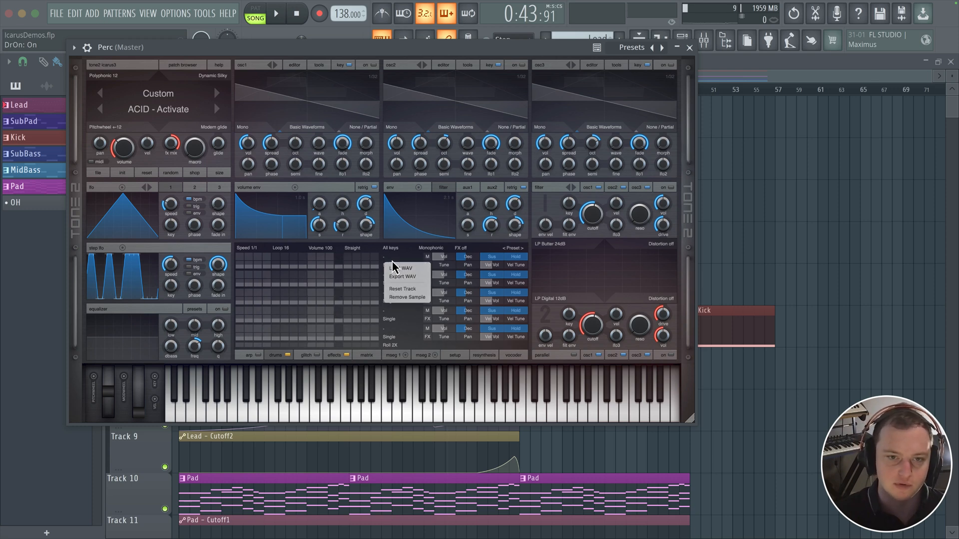
left_click(394, 267)
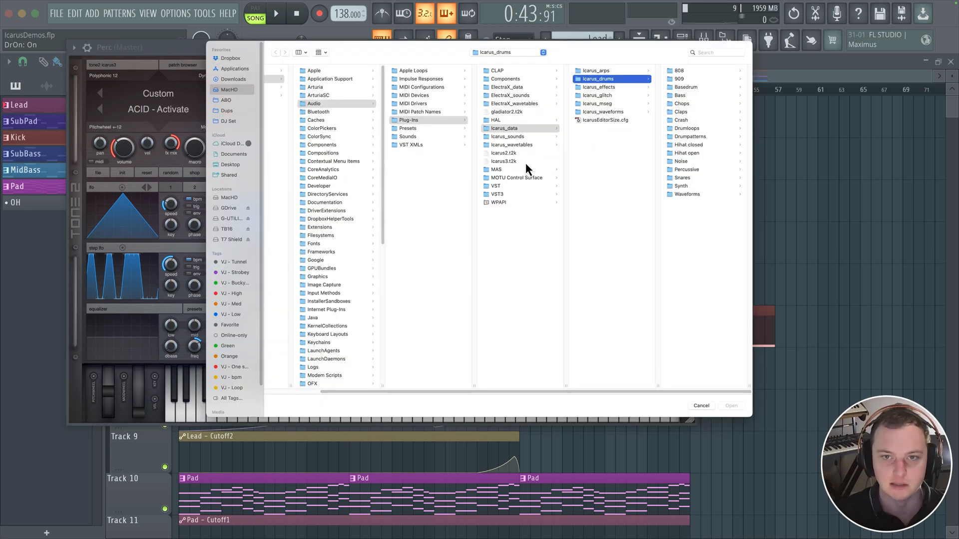
left_click(509, 55)
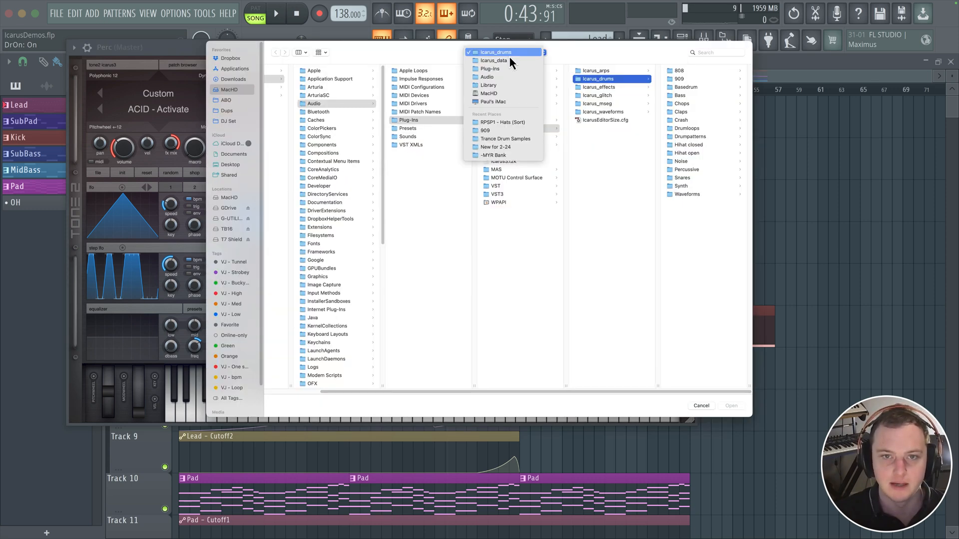
left_click(505, 149)
left_click(656, 78)
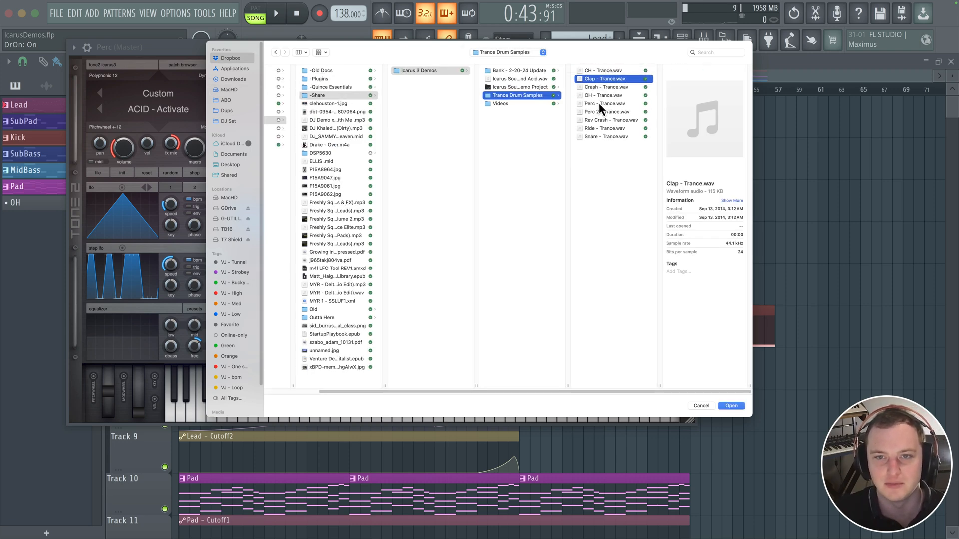
key("Return")
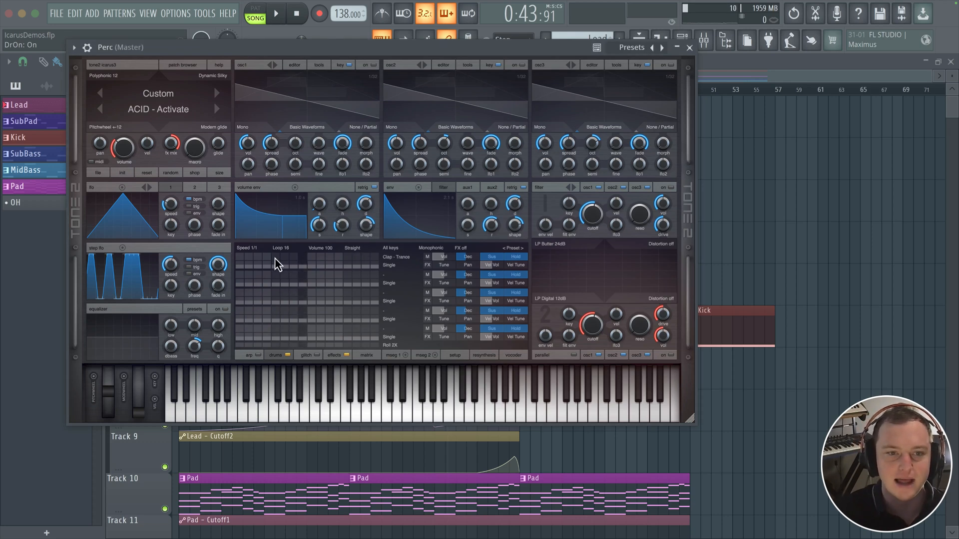
Place clap hits on steps 5 and 13, audition them, and review the clap track's playback modes.
left_click(348, 258)
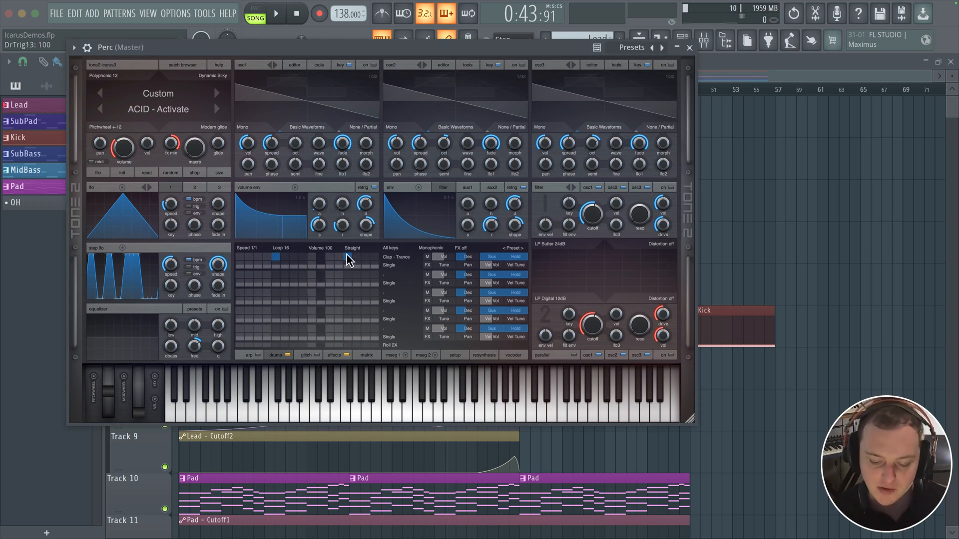
key("z")
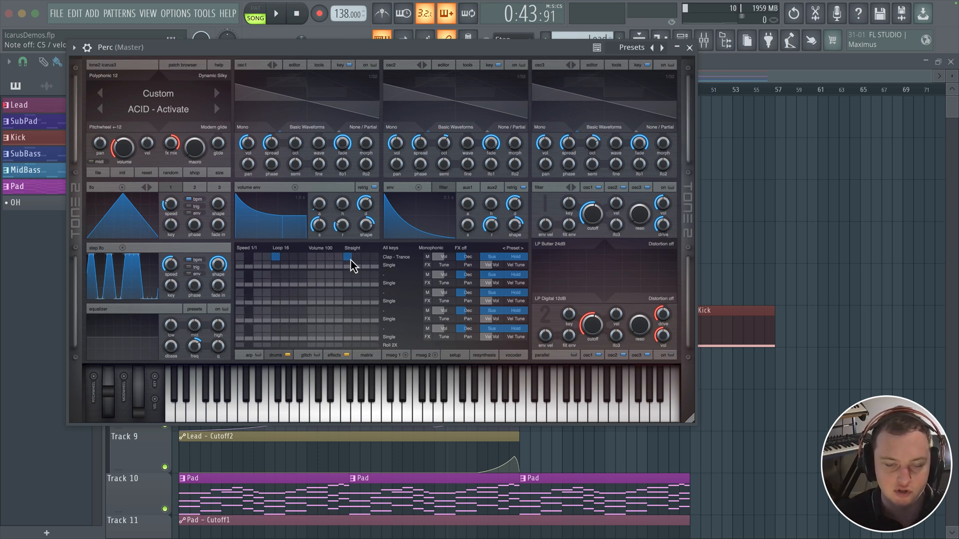
left_click(393, 267)
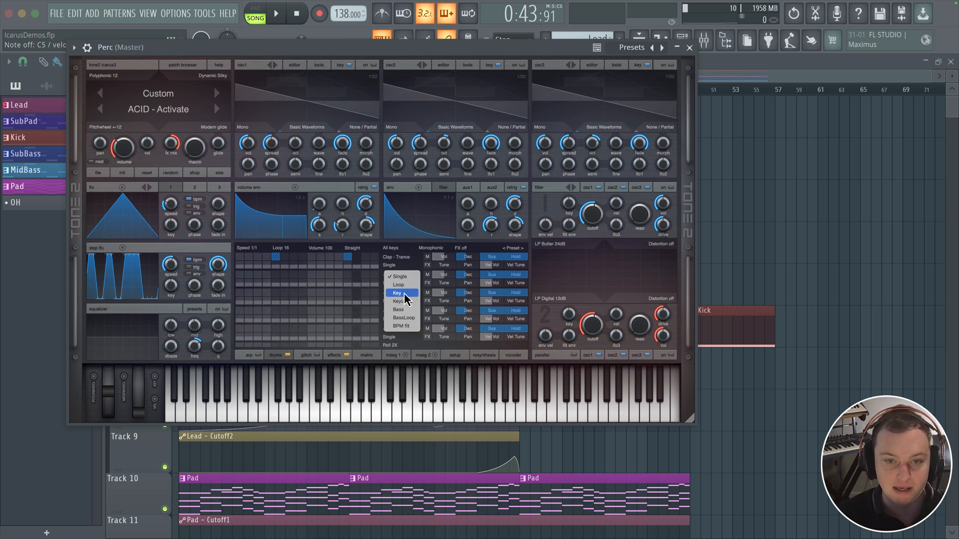
left_click(386, 275)
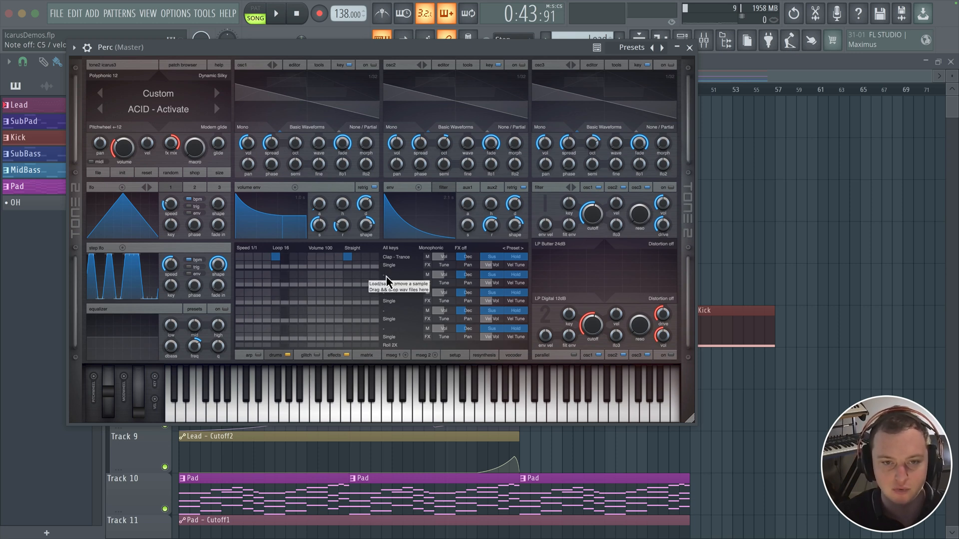
Load OH - Trance.wav from the Trance Drum Samples folder into the second drum track.
left_click(386, 277)
left_click(390, 289)
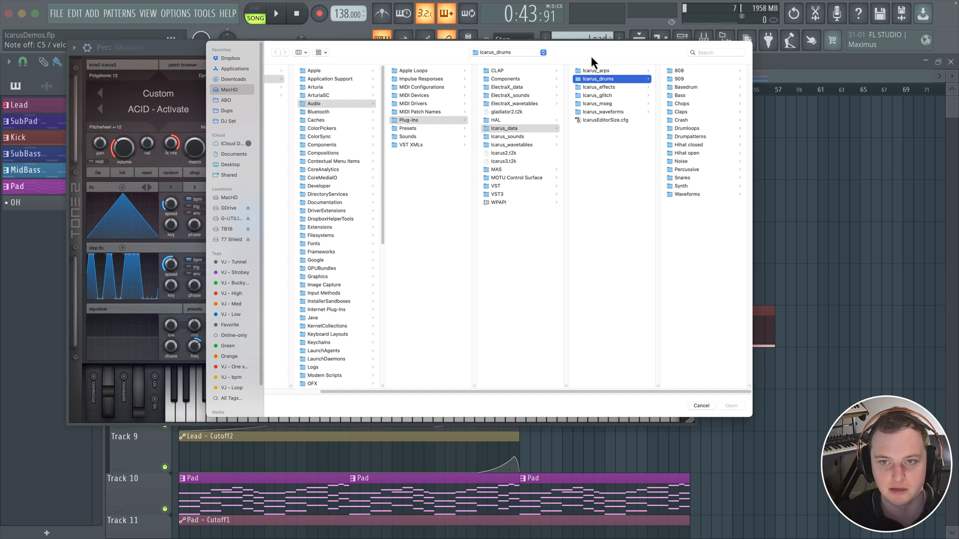
left_click(518, 55)
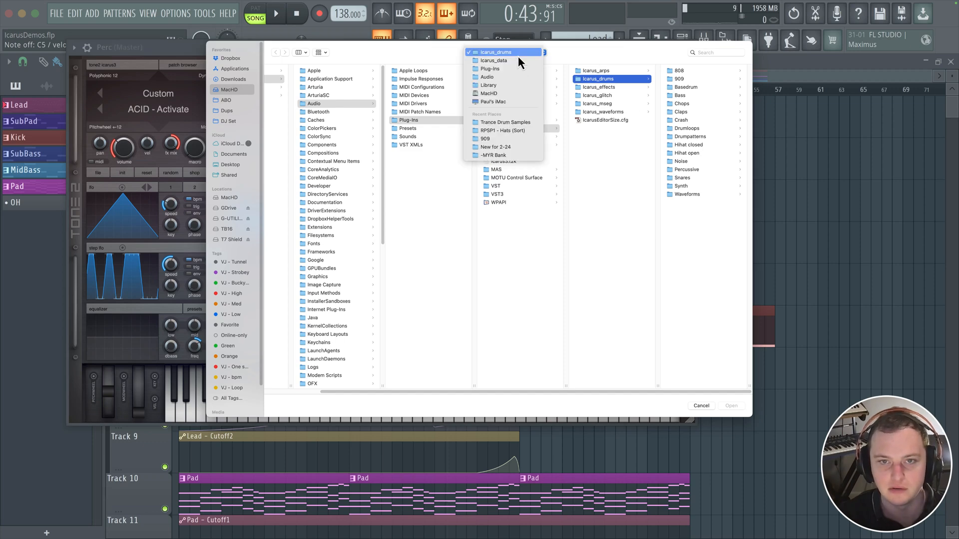
left_click(519, 125)
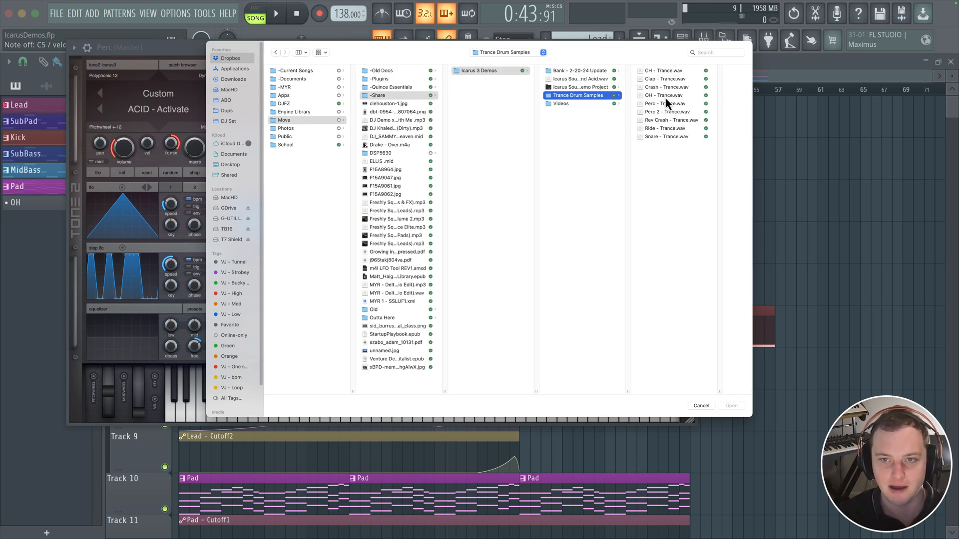
double_click(664, 97)
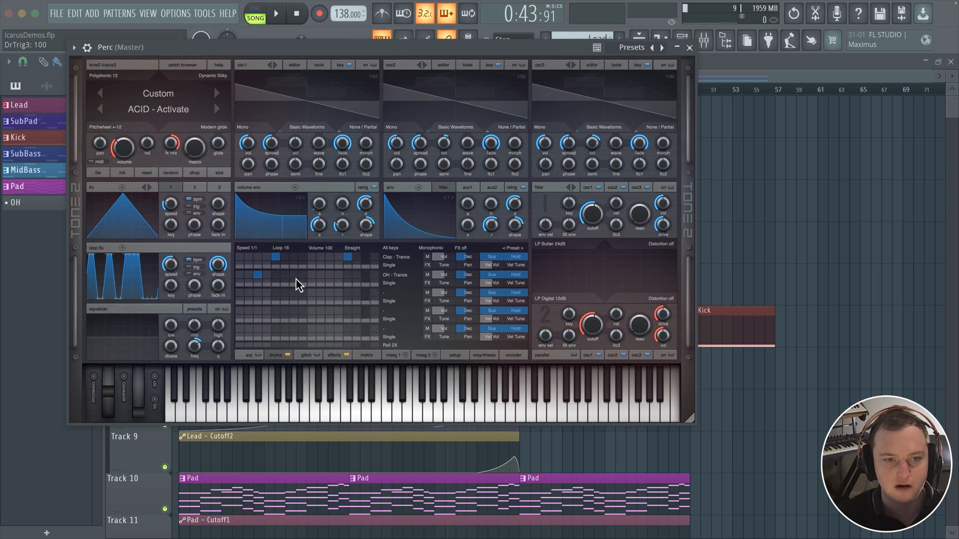
Add open-hat hits on steps 7, 11 and 15, and set the OH - Trance track's volume to 70.
left_click(293, 275)
left_click(330, 275)
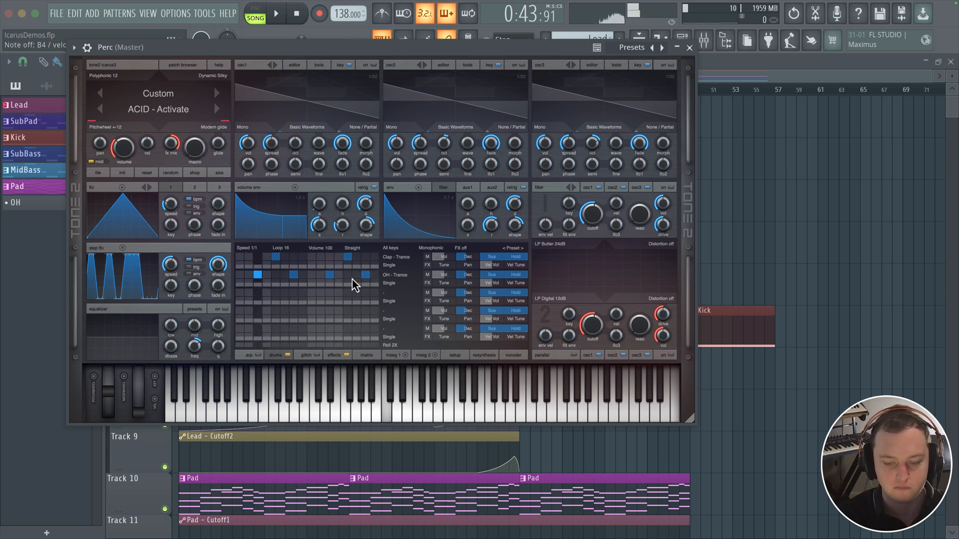
left_click(366, 275)
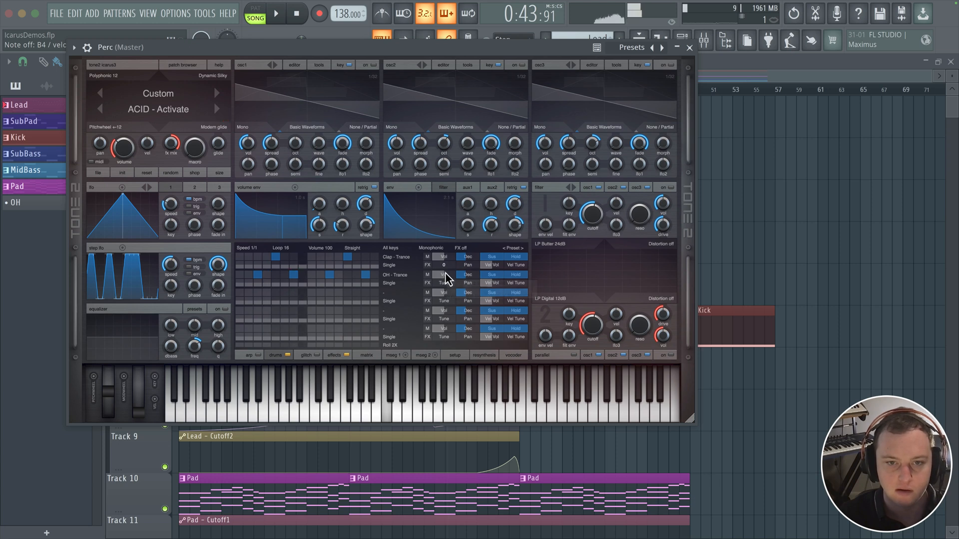
mouse_move(437, 277)
left_mouse_down()
mouse_move(457, 278)
mouse_move(447, 276)
left_mouse_up()
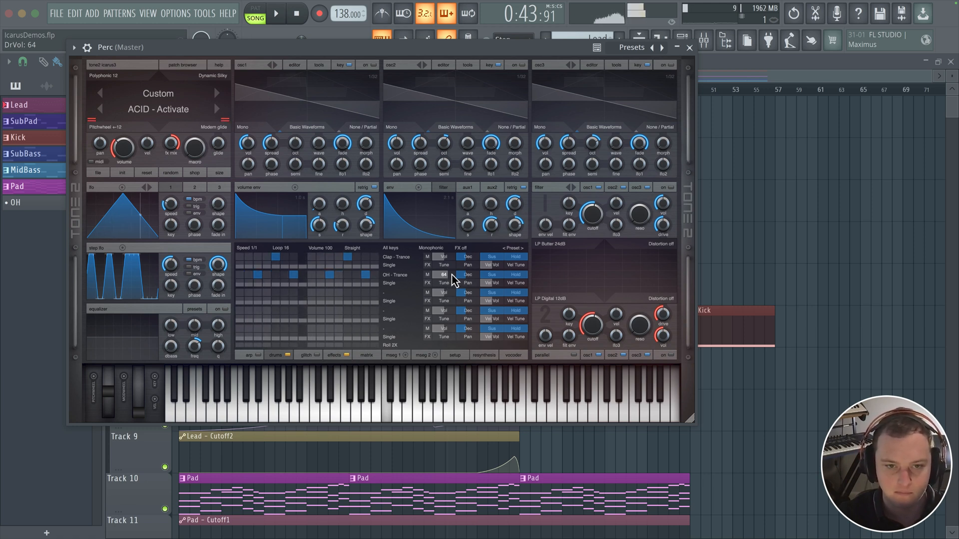
left_click(449, 275)
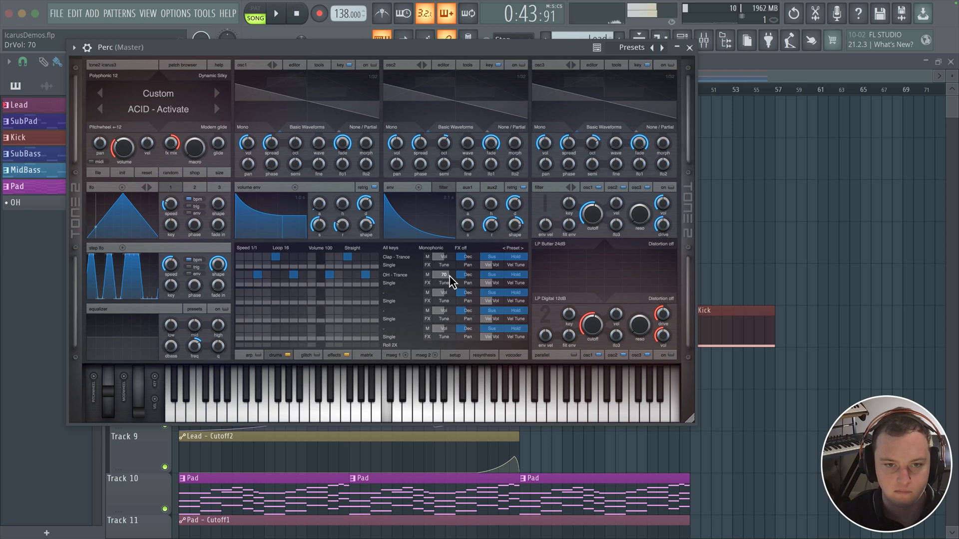
Load CH - Trance.wav from the Trance Drum Samples folder into the third drum track.
left_click(393, 293)
left_click(433, 290)
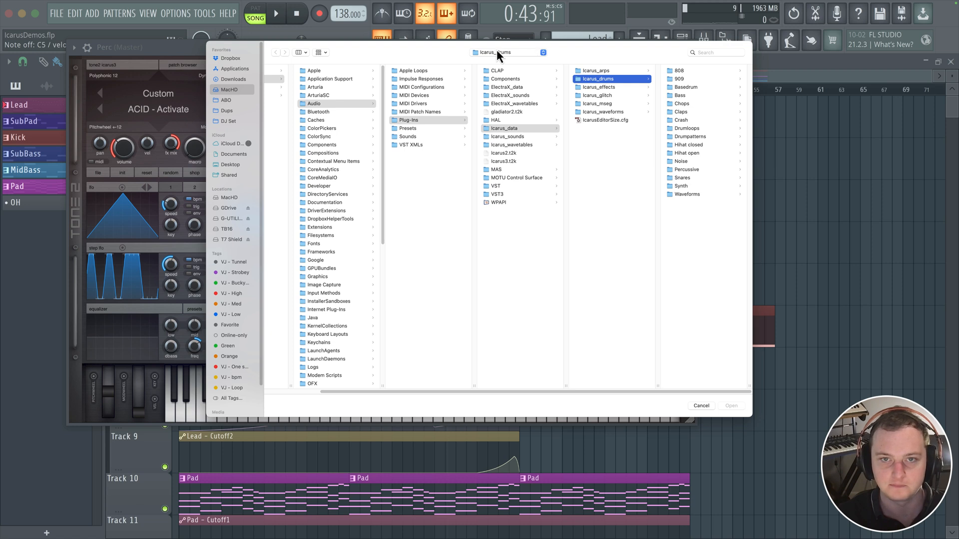
left_click(497, 52)
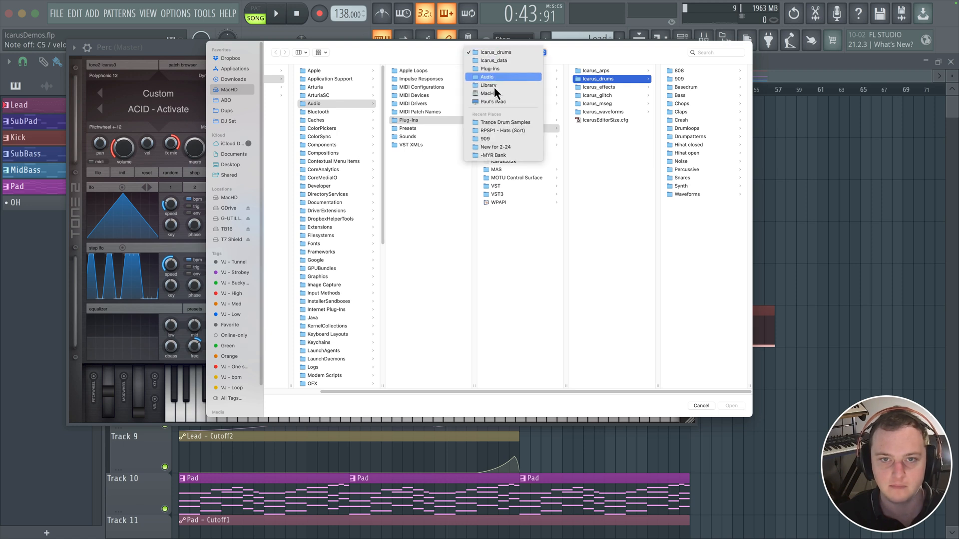
left_click(496, 125)
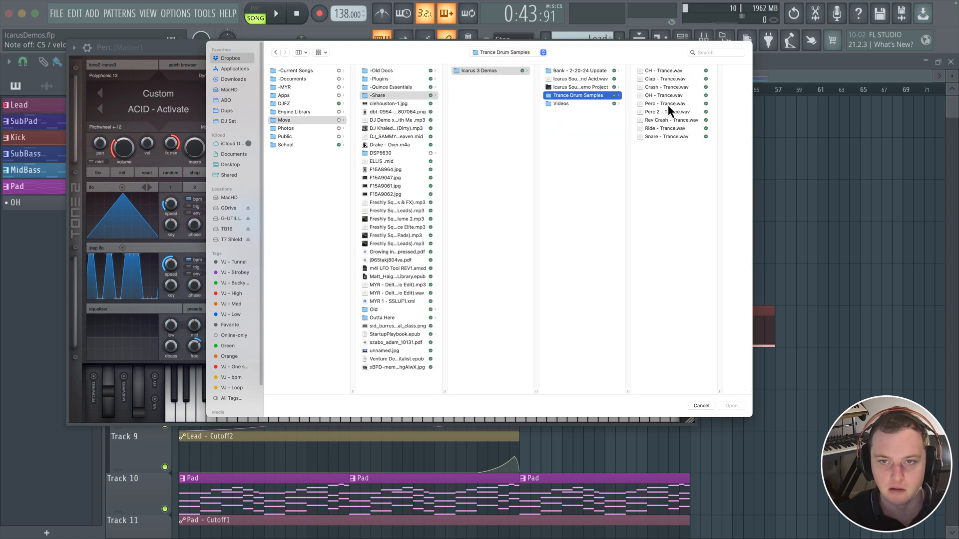
left_click(667, 70)
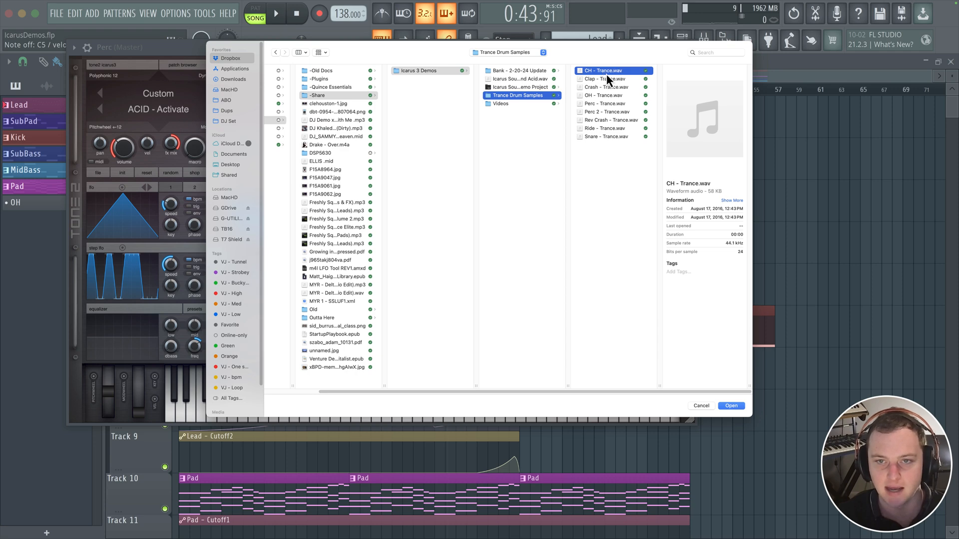
double_click(611, 71)
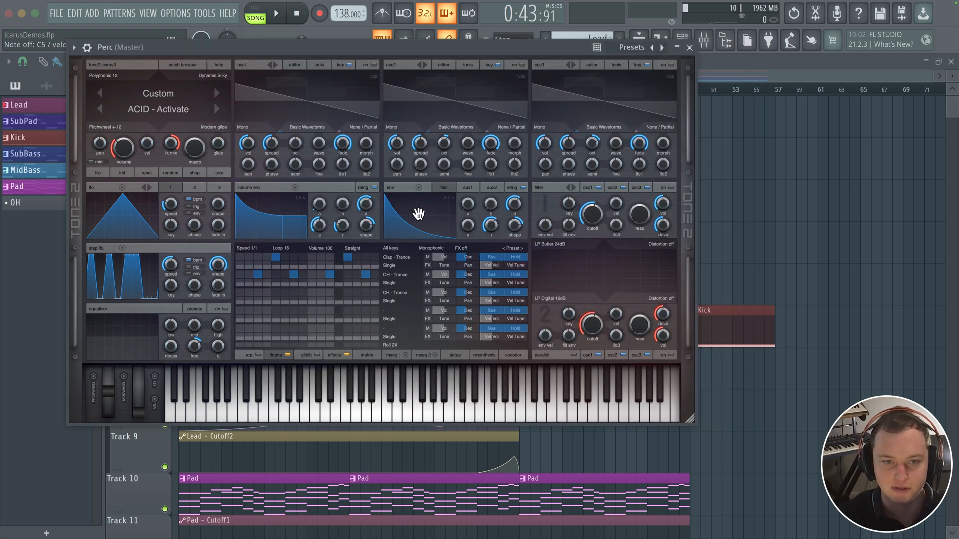
Fill all 16 steps of the closed-hat track with hits and set the pattern's shuffle to 35.
left_click_drag(238, 297, 361, 295)
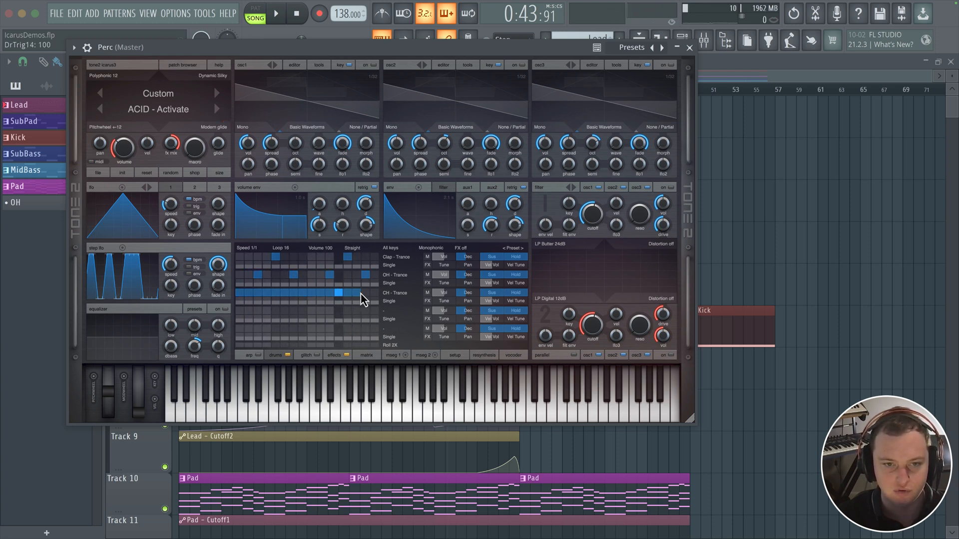
left_click(373, 295)
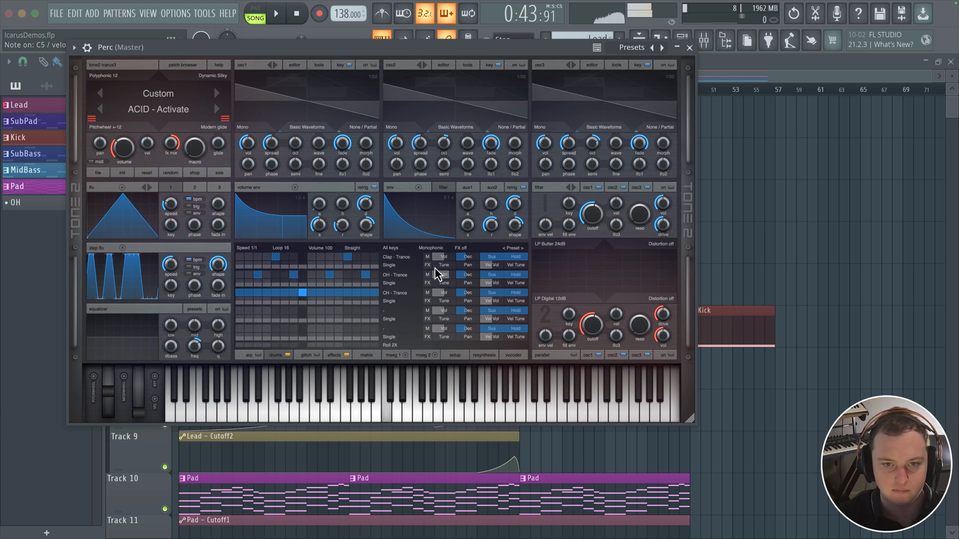
mouse_move(357, 250)
left_mouse_down()
mouse_move(362, 220)
mouse_move(364, 261)
mouse_move(368, 226)
mouse_move(372, 254)
left_mouse_up()
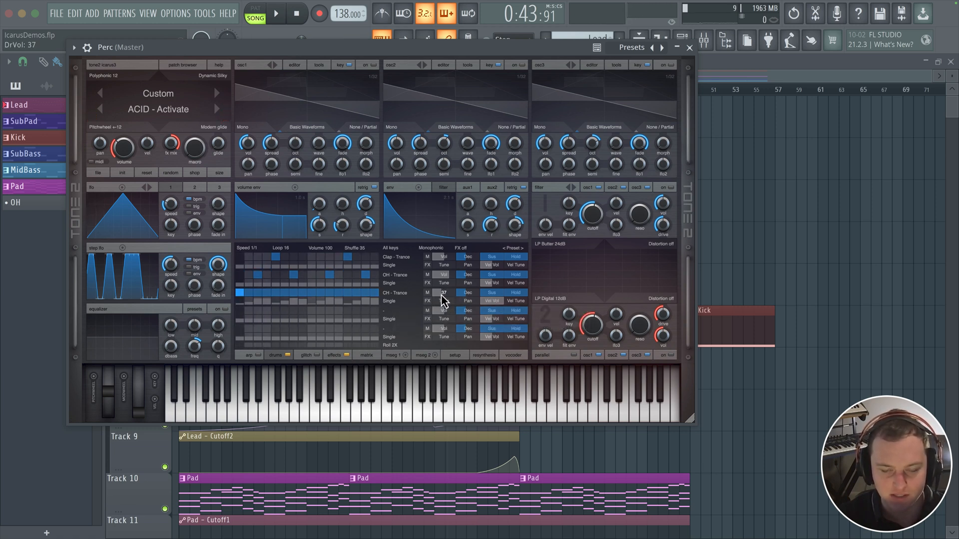
Set the CH - Trance track's volume to 40 while auditioning the beat.
scroll(443, 300, "down", 8)
scroll(442, 297, "up", 8)
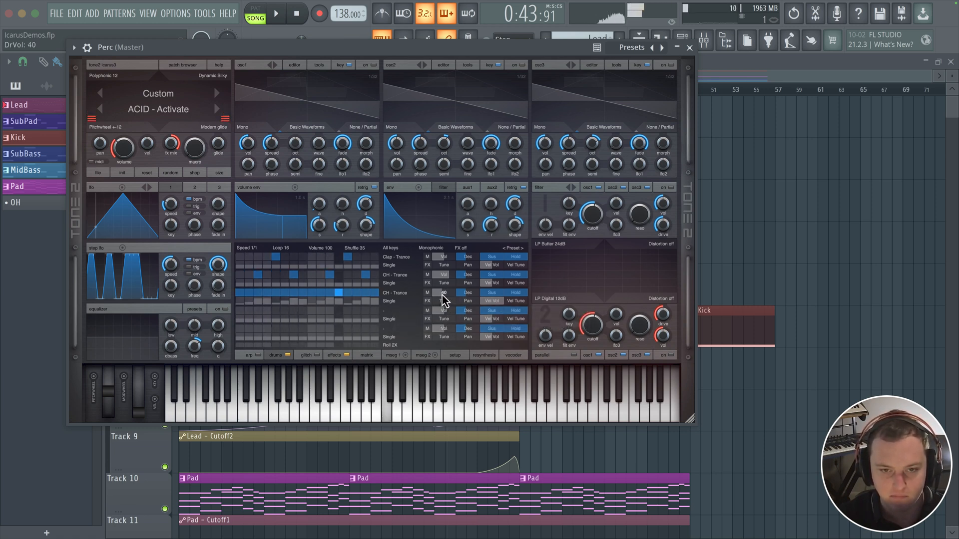
scroll(444, 296, "down", 1)
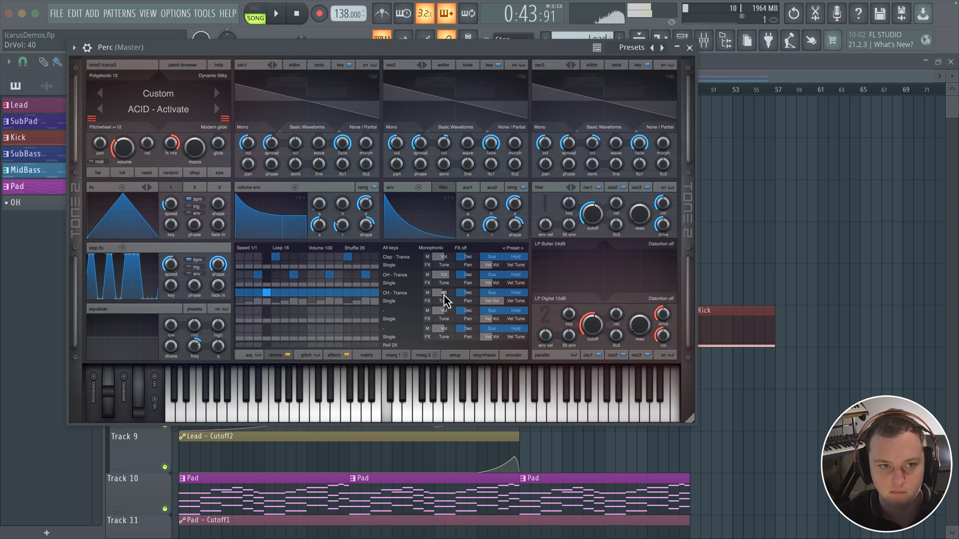
scroll(123, 149, "up", 8)
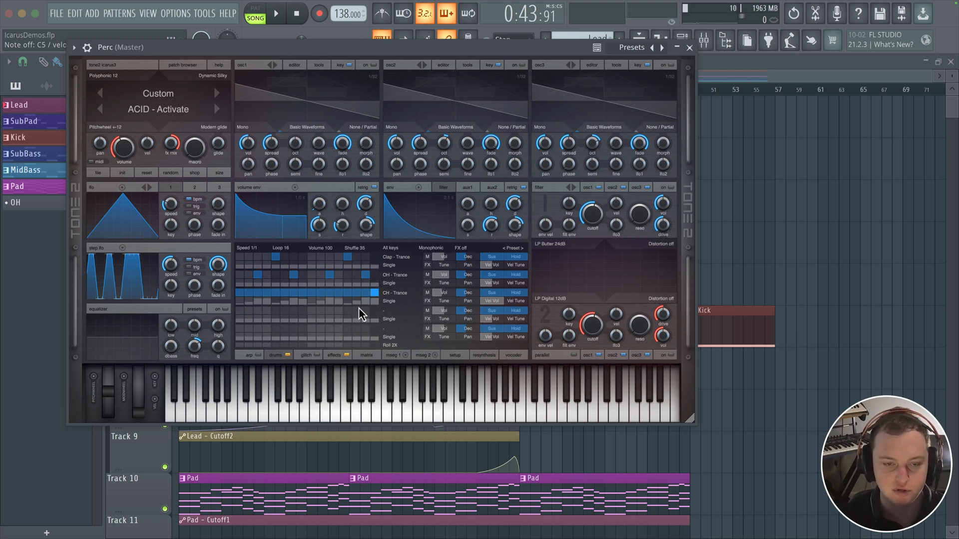
left_click_drag(141, 404, 124, 418)
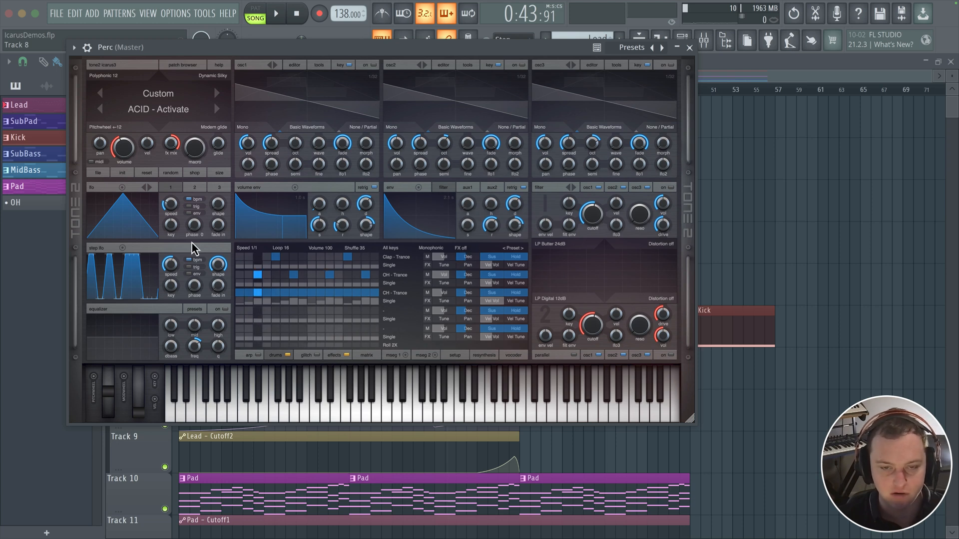
Set the drum effect routing to FX3 send 100 and enable FX on the clap, open-hat and closed-hat tracks.
left_click_drag(472, 255, 479, 192)
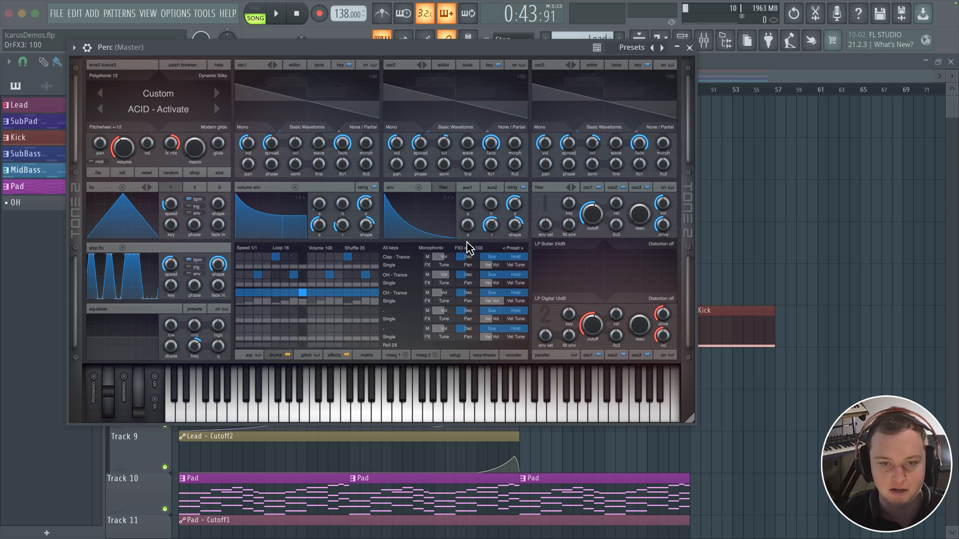
left_click_drag(468, 247, 521, 169)
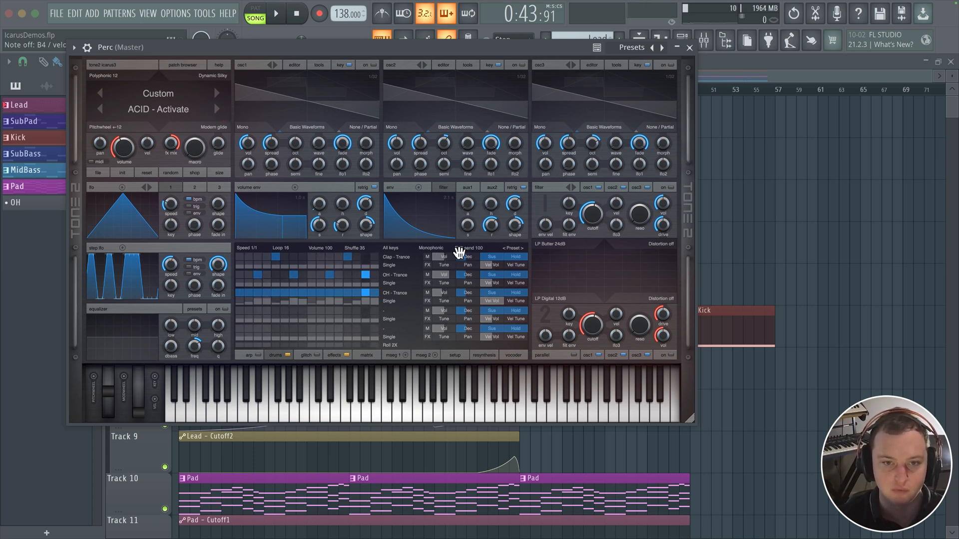
left_click(428, 266)
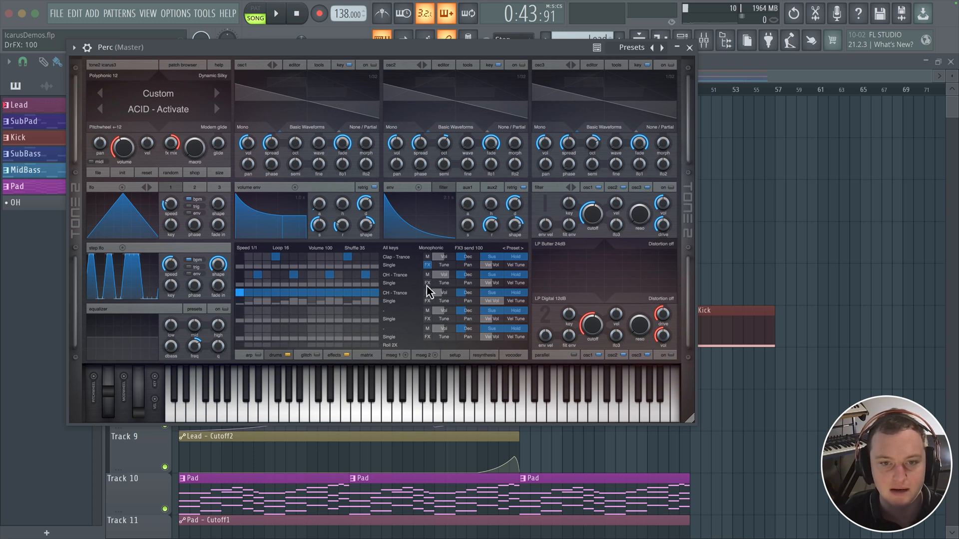
left_click(427, 283)
left_click(428, 301)
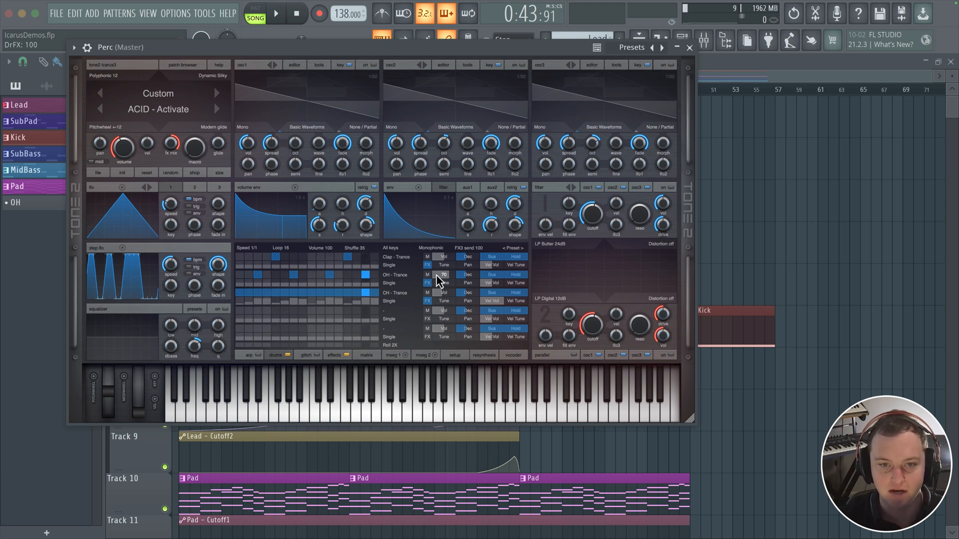
Load EQ High Cut into the FX Drum slot, try lower cutoffs, and set its cutoff to 19845 Hz.
left_click(334, 357)
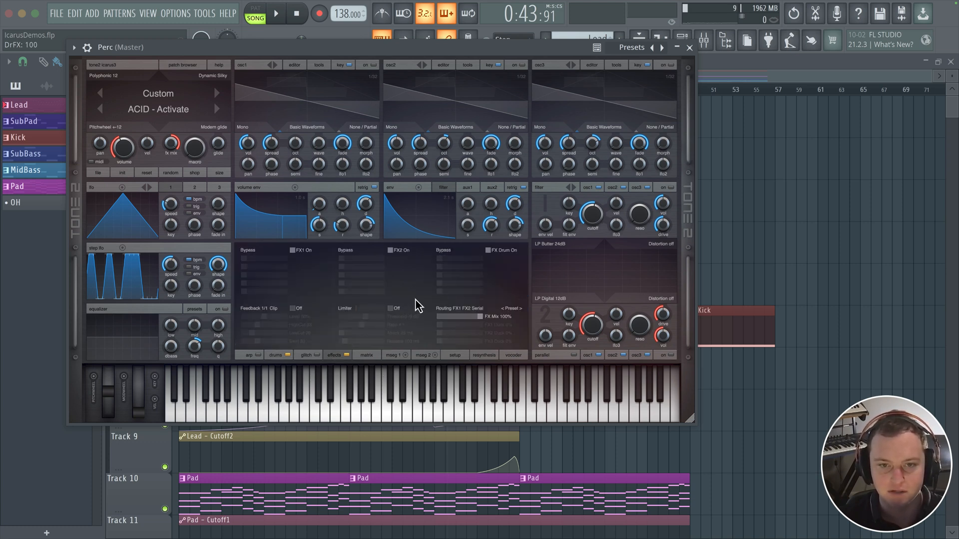
left_click(507, 252)
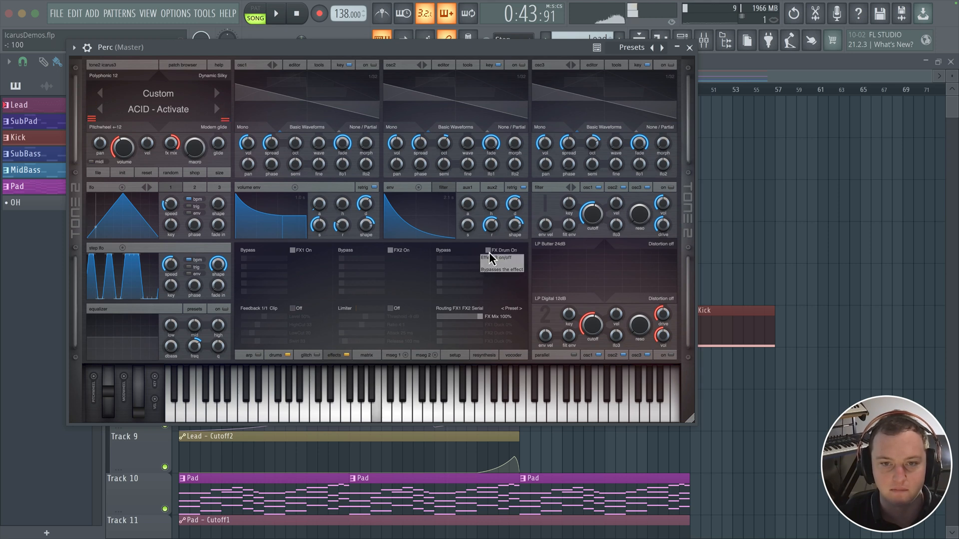
left_click(443, 252)
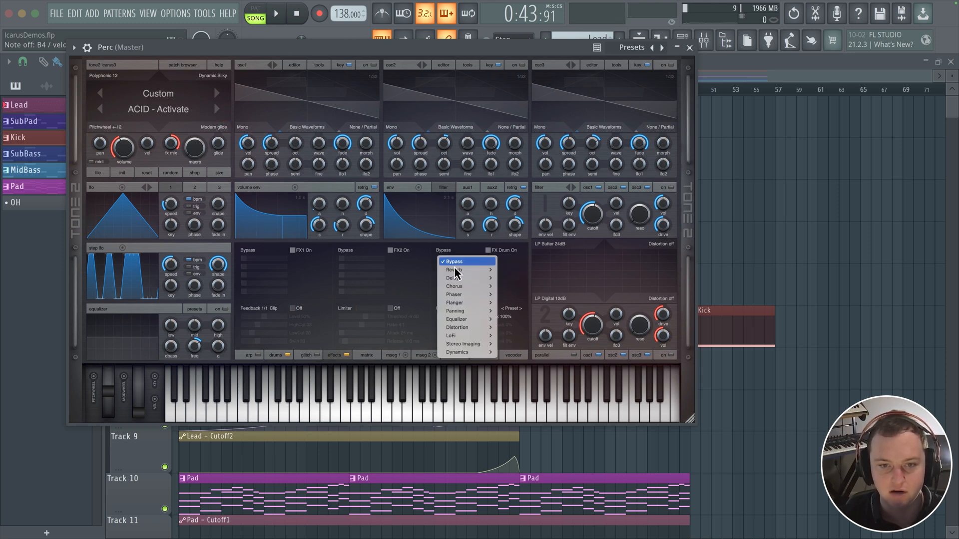
mouse_move(459, 321)
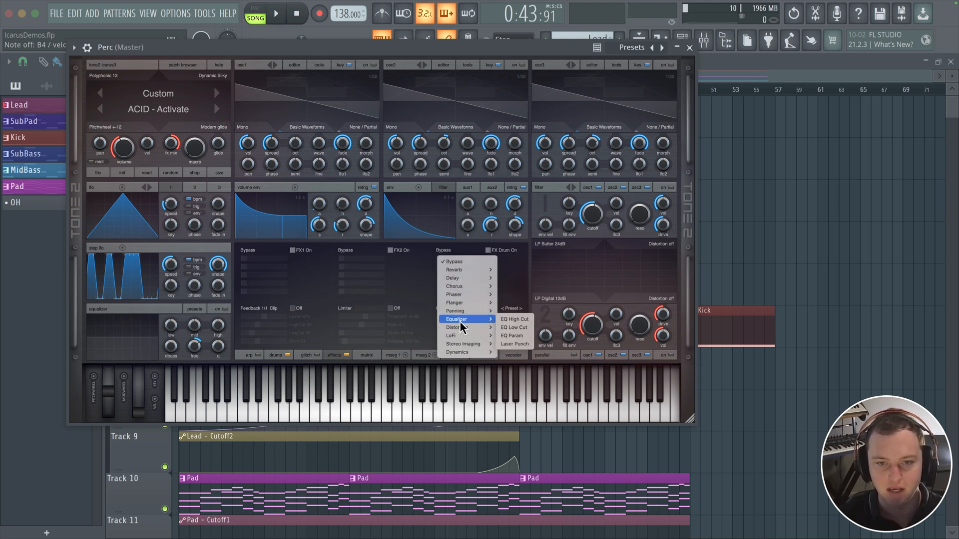
left_click(522, 319)
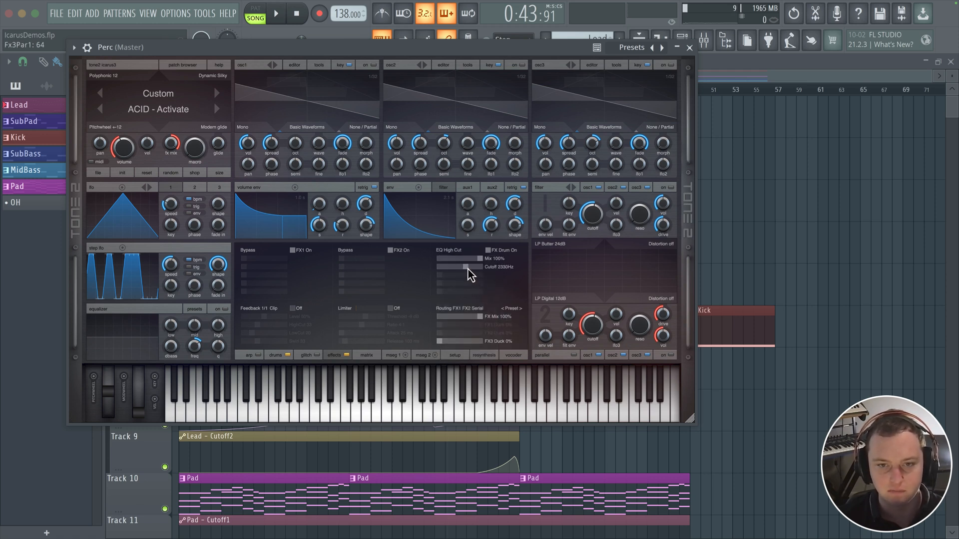
mouse_move(469, 268)
left_mouse_down()
mouse_move(483, 271)
mouse_move(451, 270)
mouse_move(463, 272)
left_mouse_up()
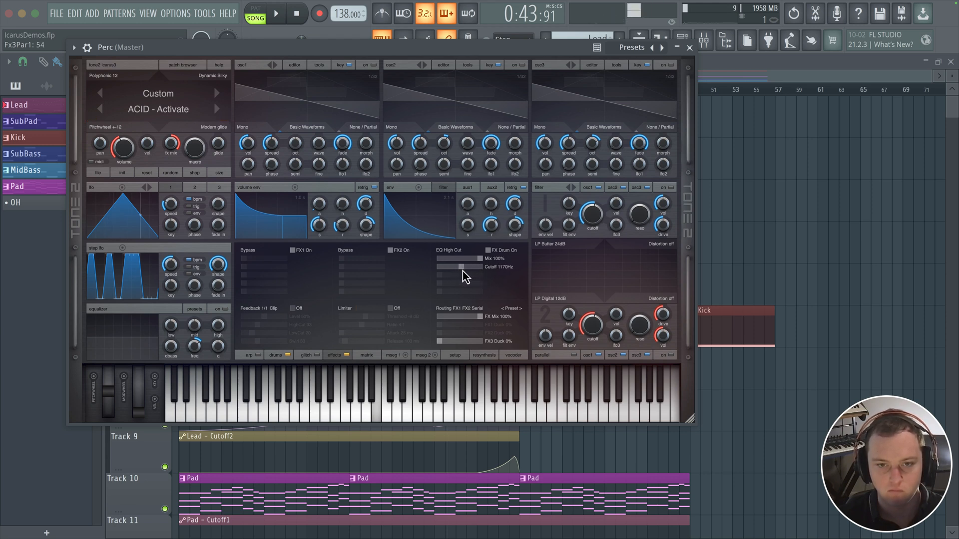
left_click(489, 251)
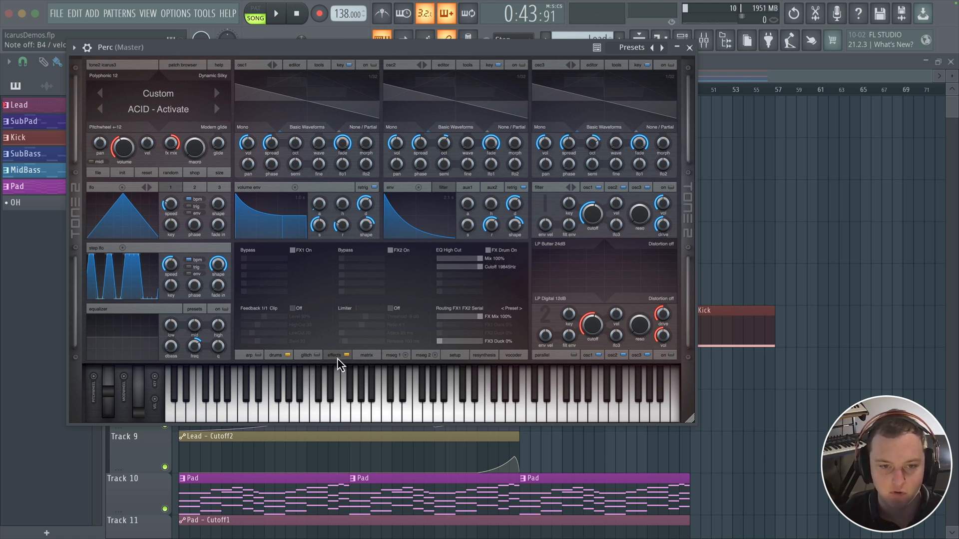
left_click(275, 356)
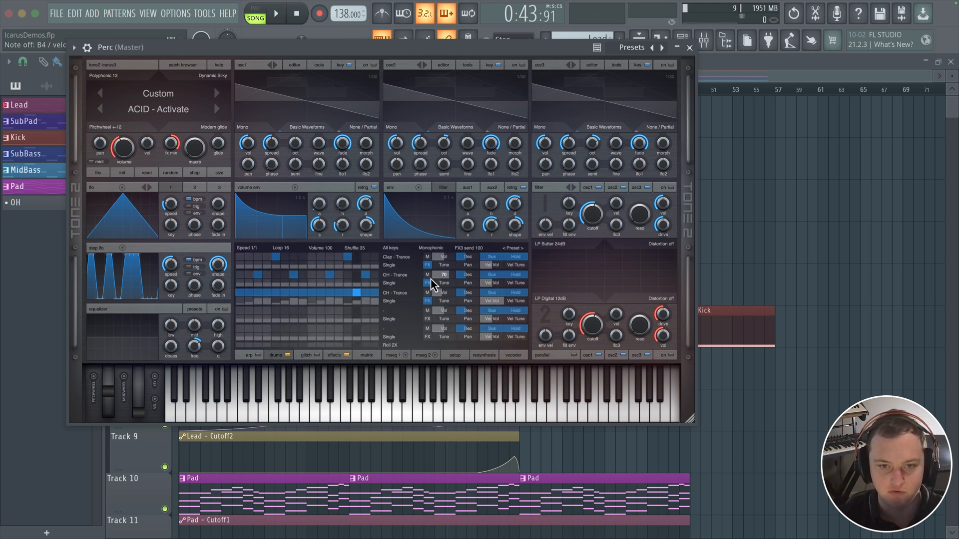
left_click(335, 358)
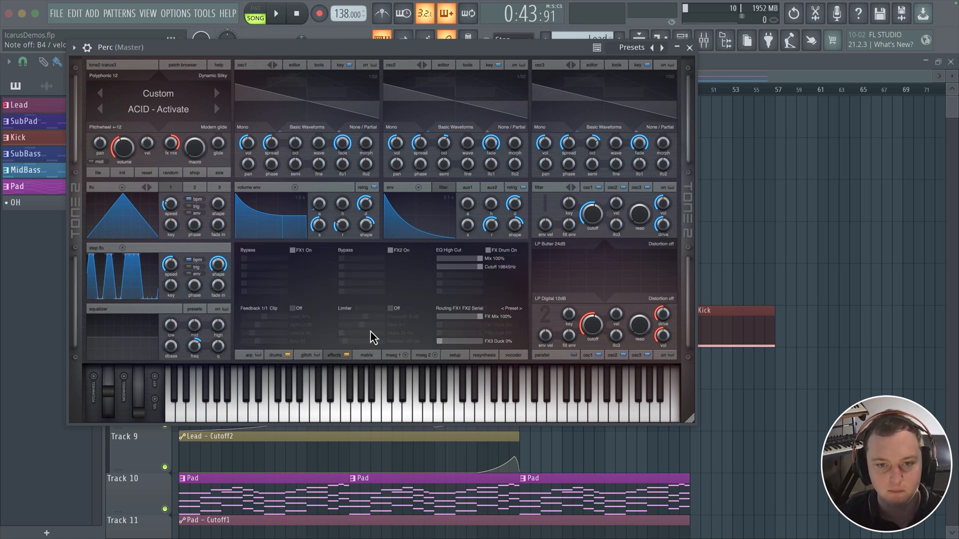
Assign Modwhl/Macro as the source and Fx3 Par1 as the destination in the first modulation matrix slot.
left_click(365, 355)
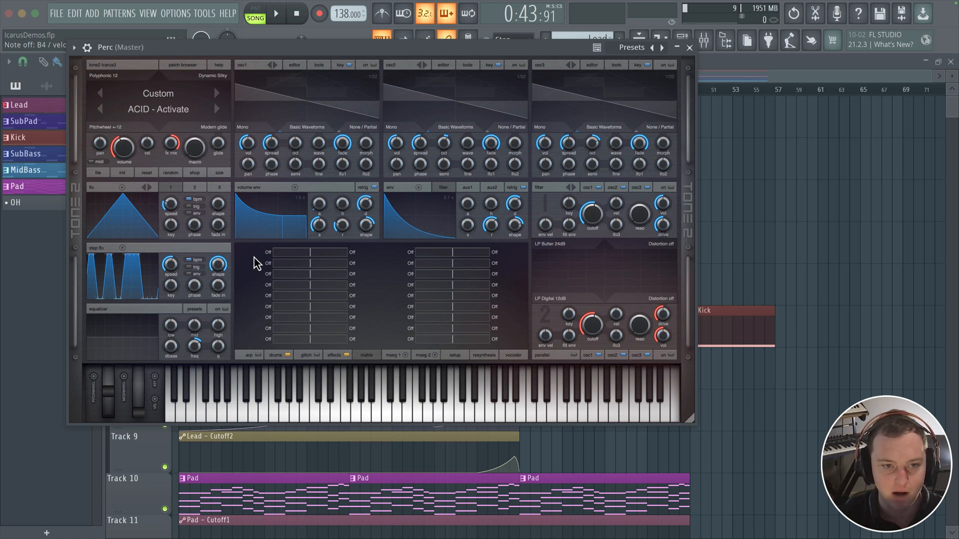
left_click(268, 258)
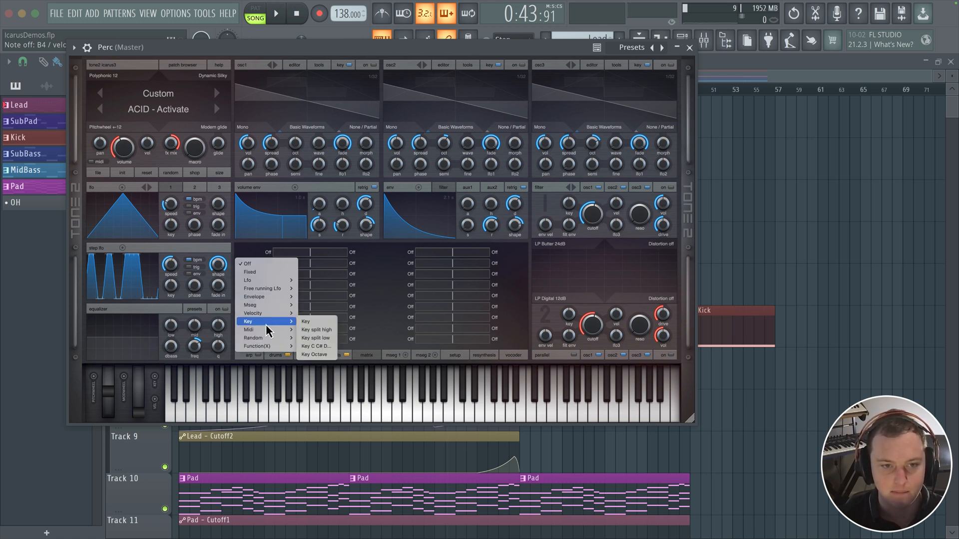
mouse_move(278, 332)
left_click(318, 330)
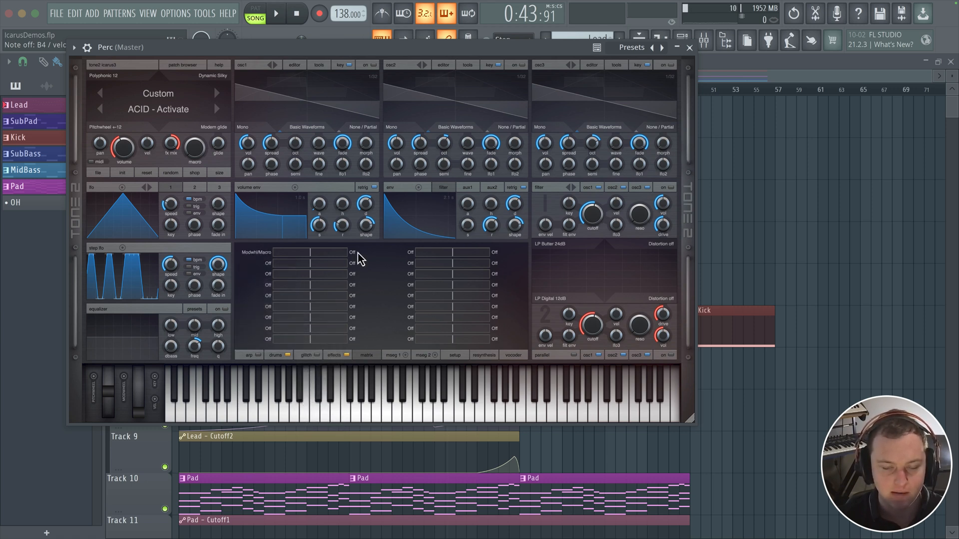
left_click(356, 254)
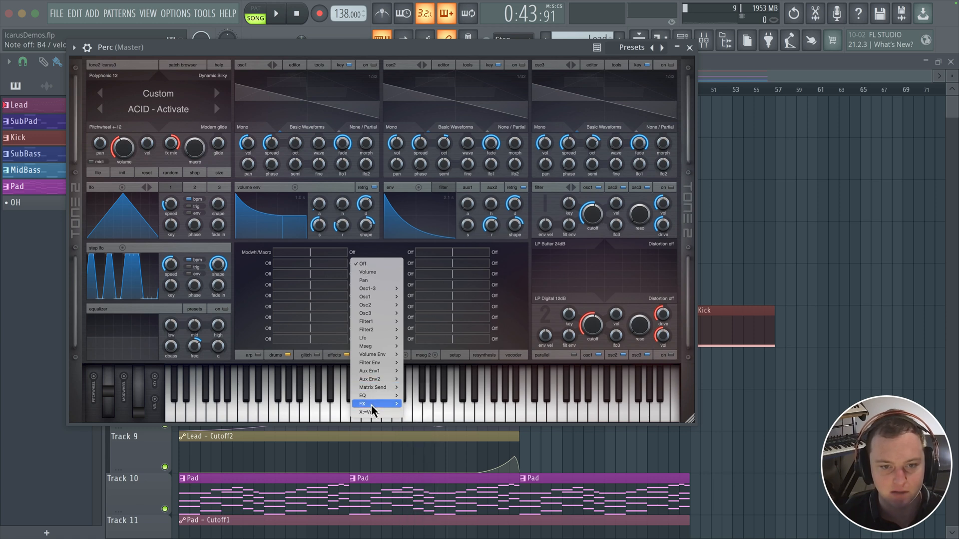
mouse_move(370, 404)
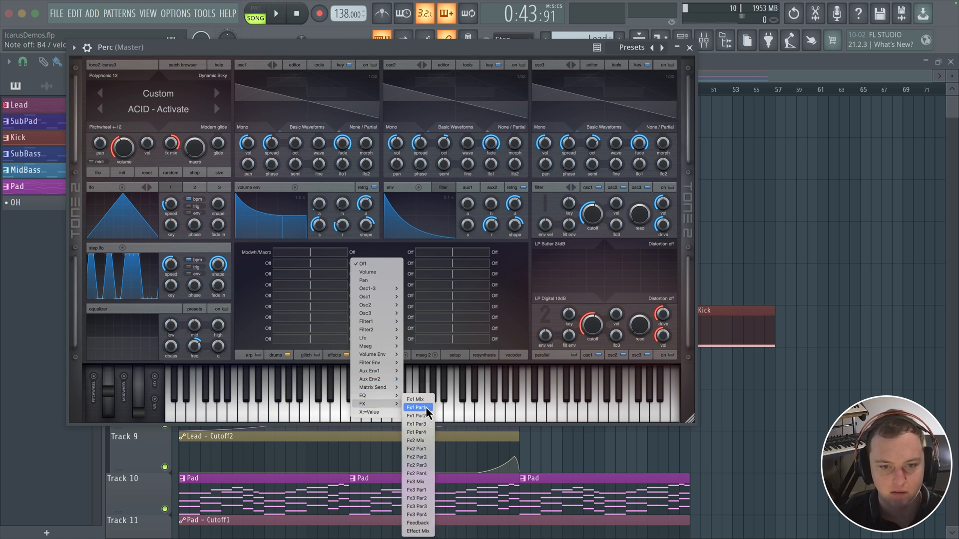
left_click(418, 490)
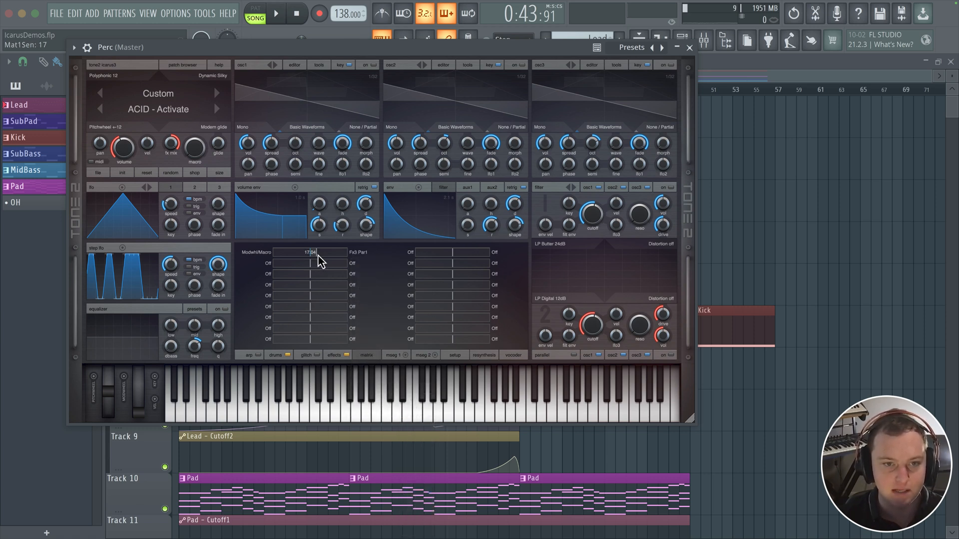
Set the drum bus EQ High Cut cutoff to about 640 Hz and raise the mod wheel to 100.
left_click(338, 355)
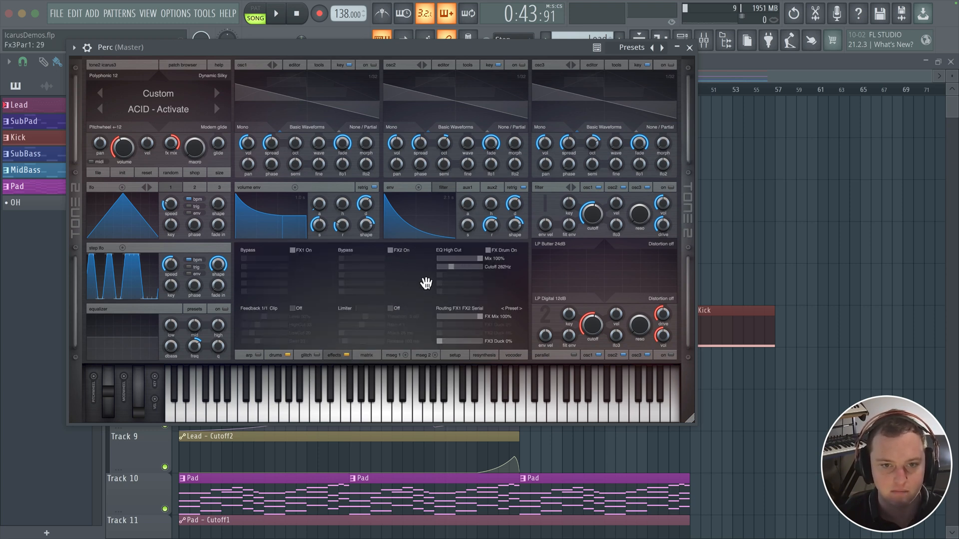
left_click_drag(457, 268, 459, 271)
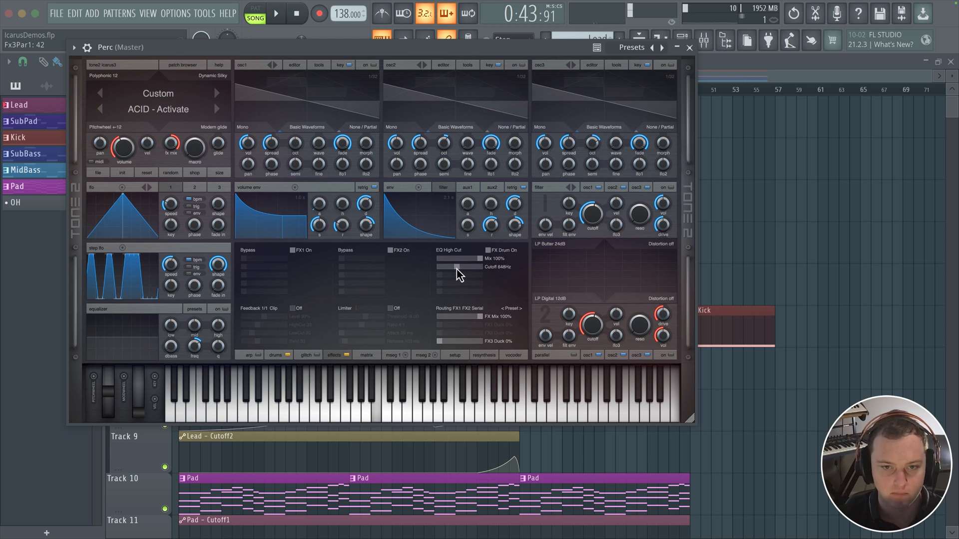
left_click_drag(139, 406, 143, 367)
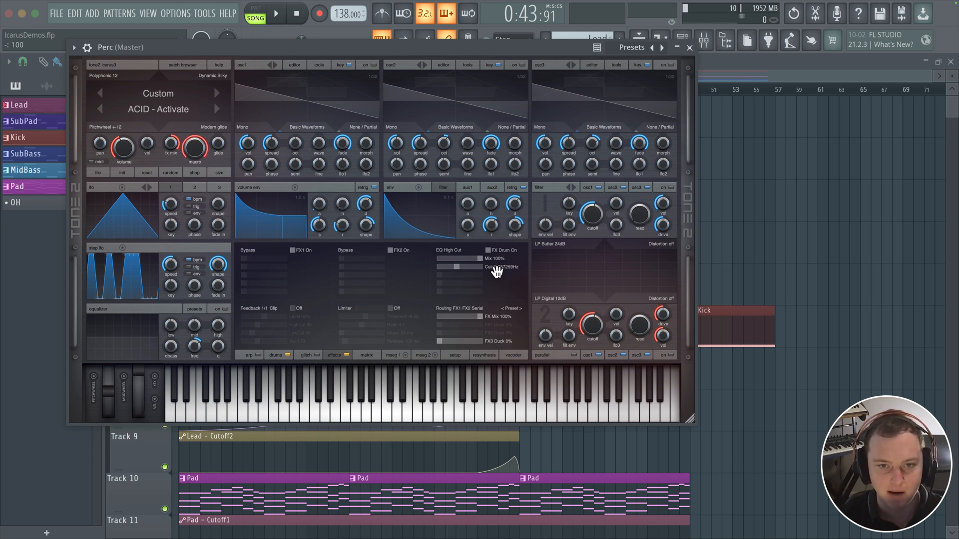
Adjust the Modwhl/Macro to Fx3 Par1 modulation amount, sweep the mod wheel down, and return it to 100.
left_click(365, 355)
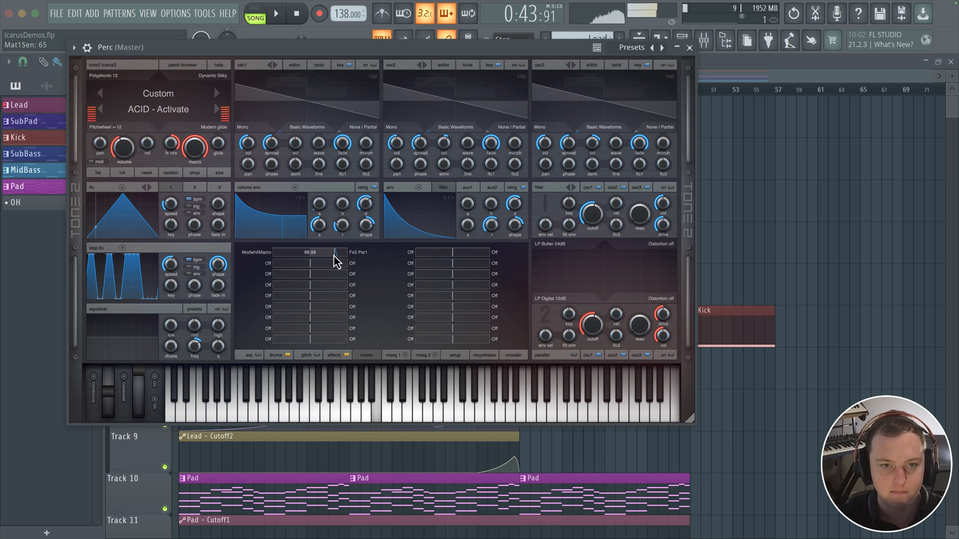
left_click_drag(334, 254, 329, 255)
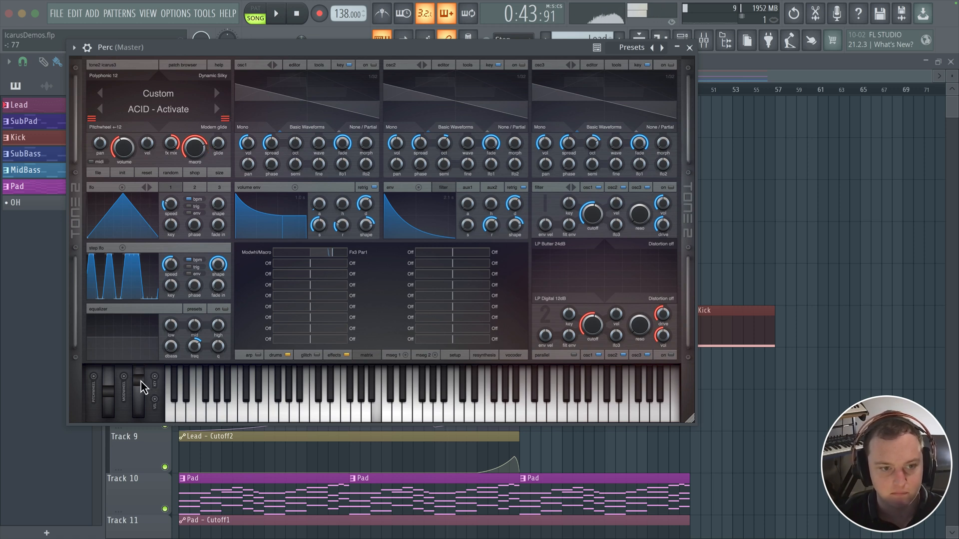
left_click_drag(137, 394, 134, 403)
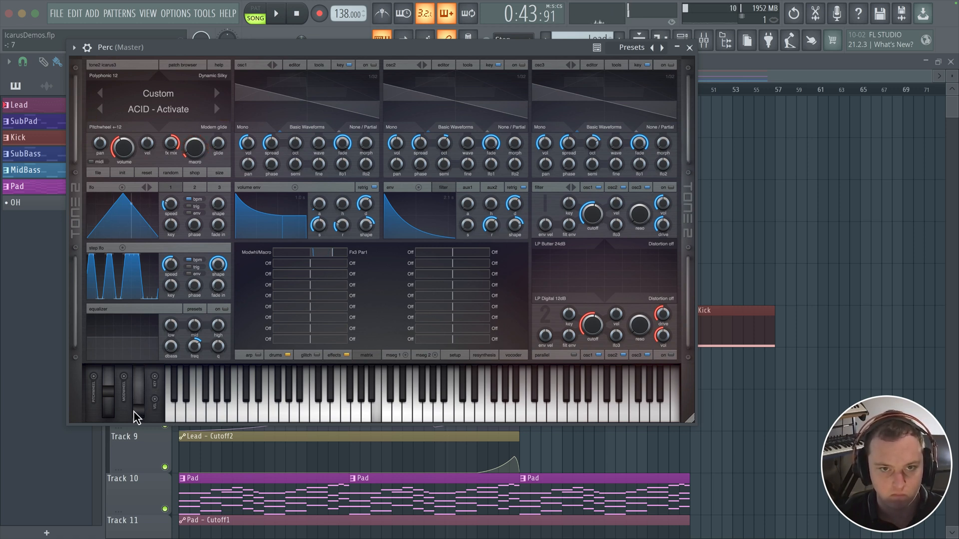
left_click_drag(139, 382, 140, 367)
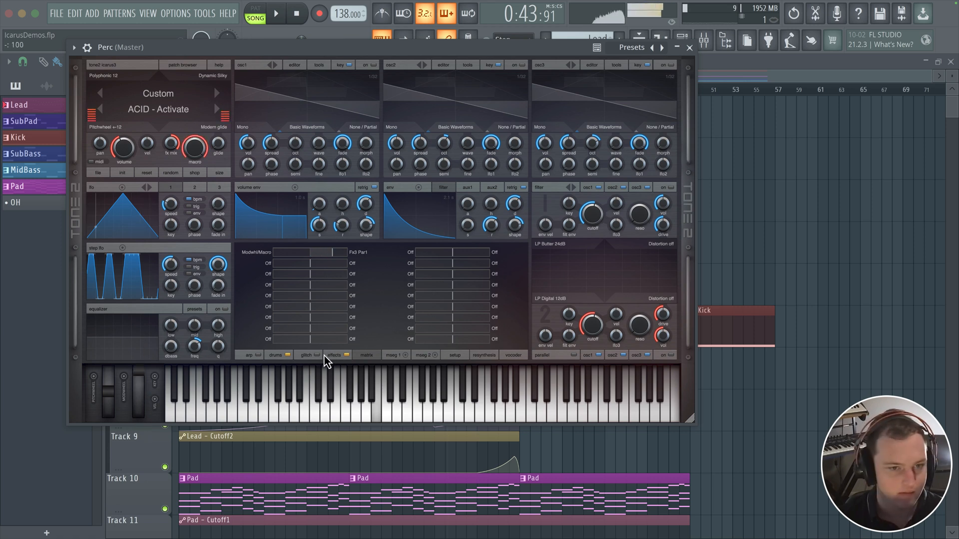
Close the Perc synth editor and route the Perc channel to mixer track 7.
left_click(277, 355)
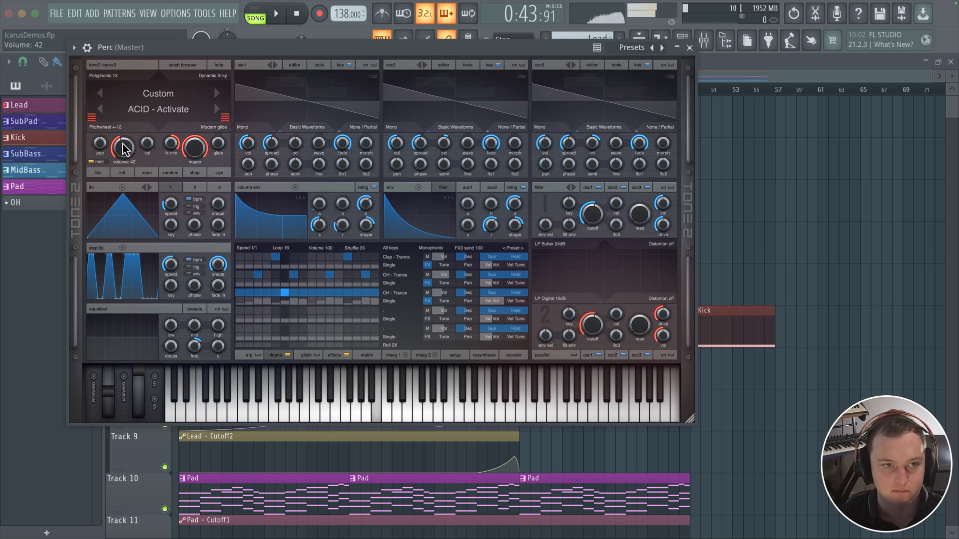
left_click(689, 47)
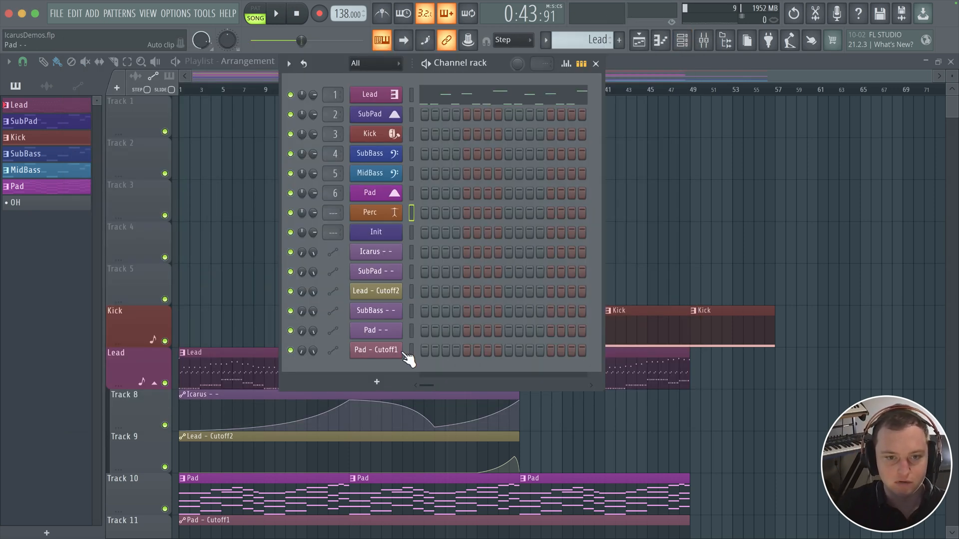
left_click(382, 214)
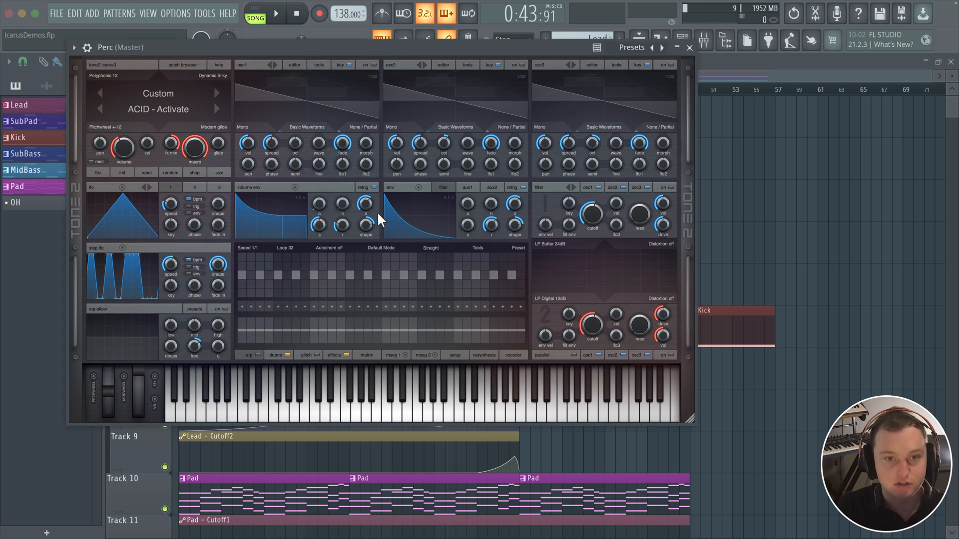
left_click(689, 48)
key("ctrl+l")
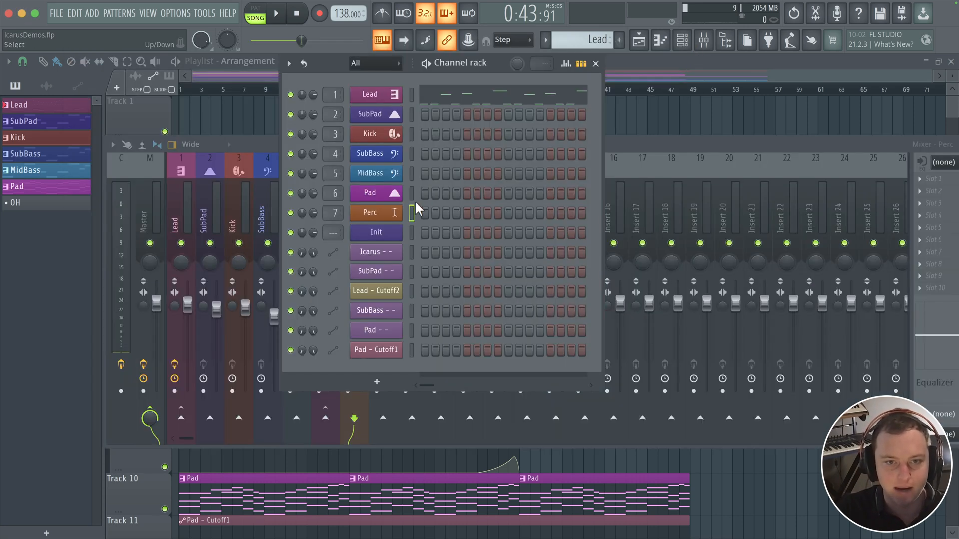
Create a new pattern named Perc and give it an orange color.
left_click(620, 39)
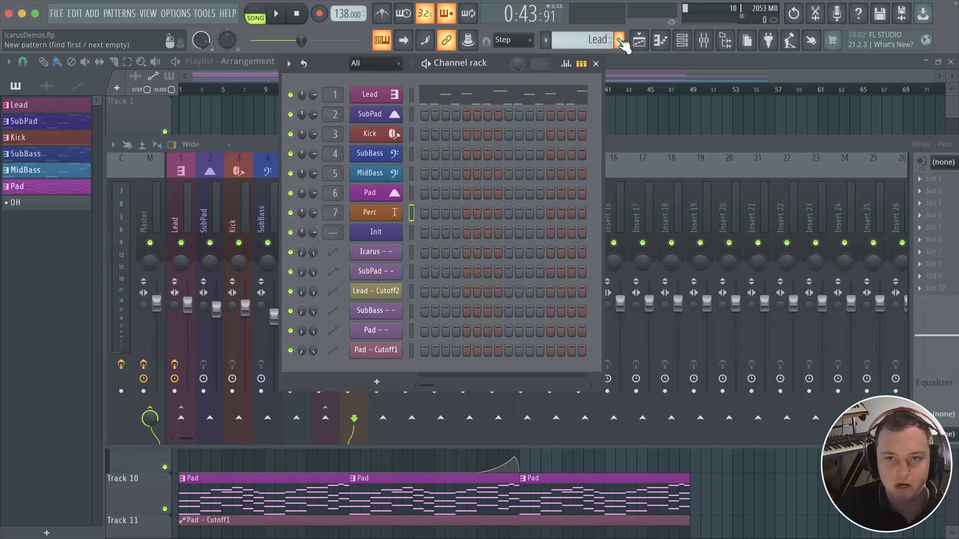
type("Perc")
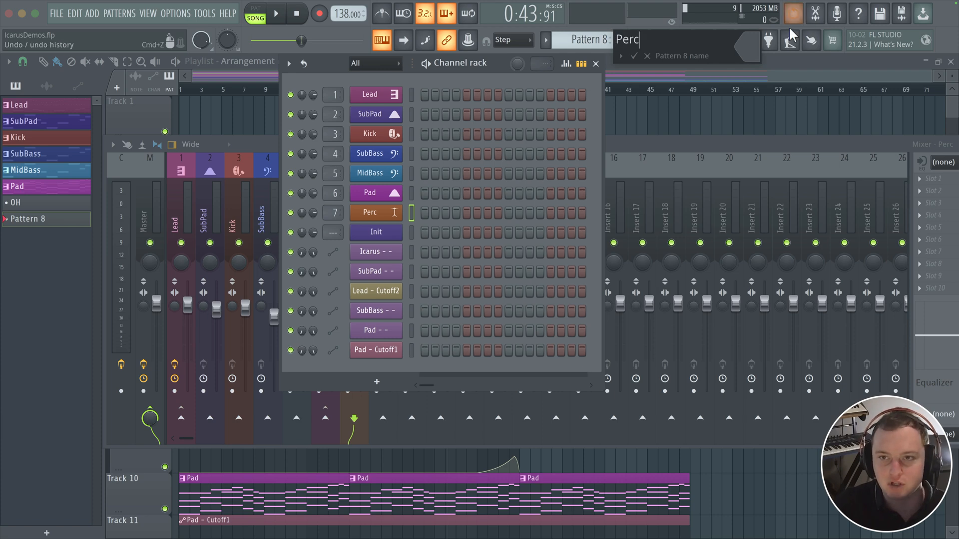
left_click(751, 52)
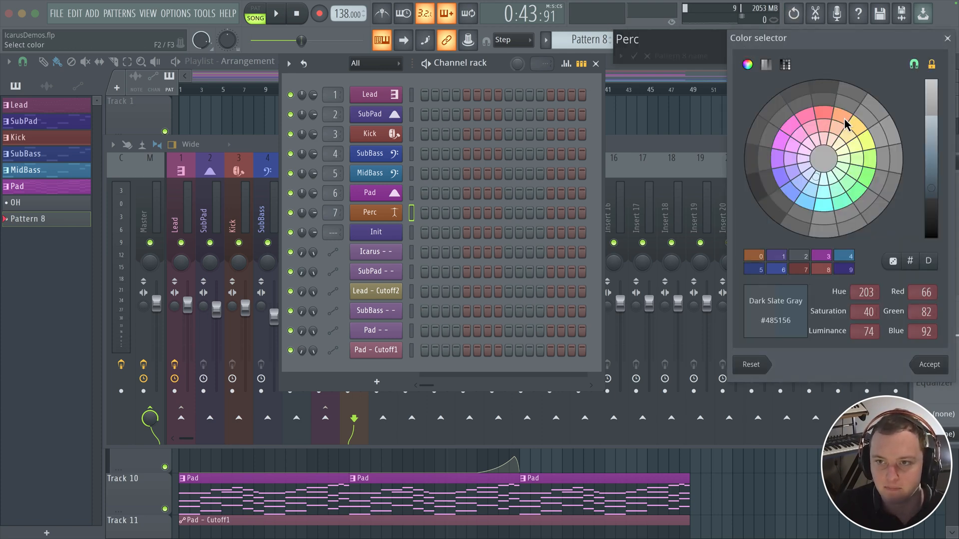
double_click(844, 124)
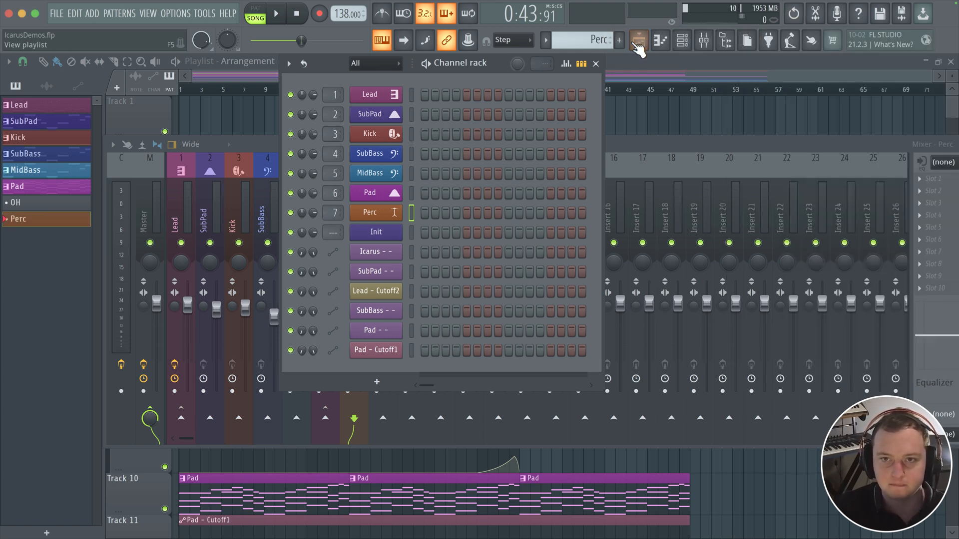
Place the Perc pattern at bar 33 on Track 18 and draw an eight-bar C5 note in its piano roll.
left_click(639, 46)
scroll(549, 211, "down", 6)
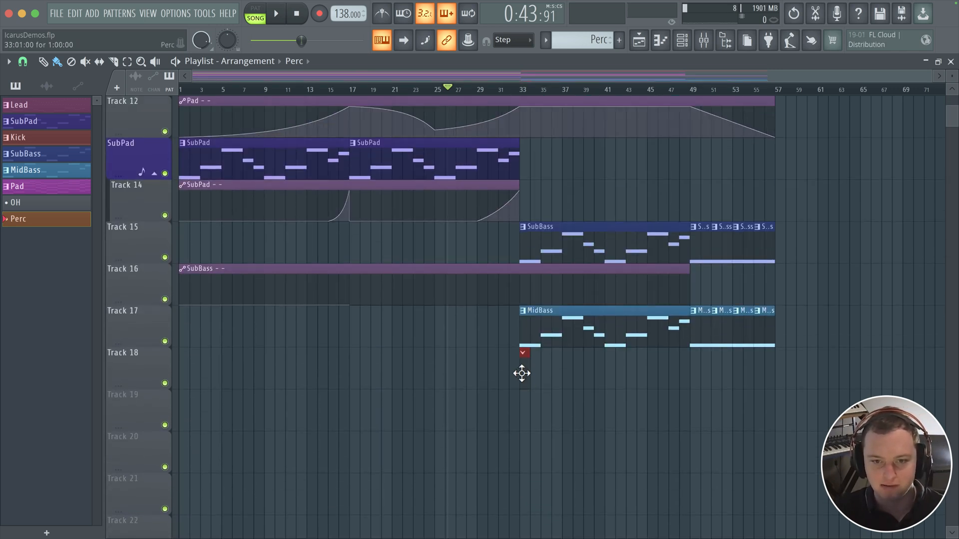
key("F6")
right_click(400, 207)
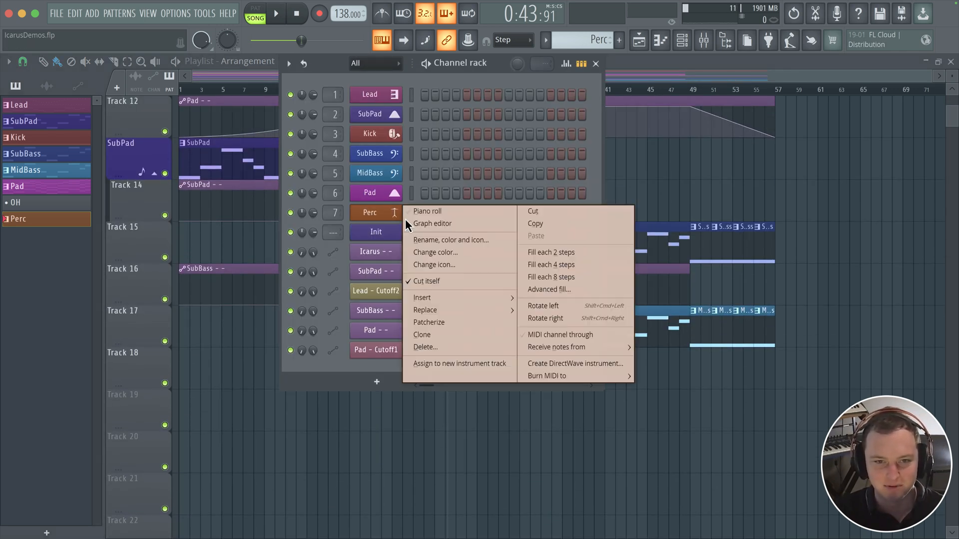
left_click(424, 211)
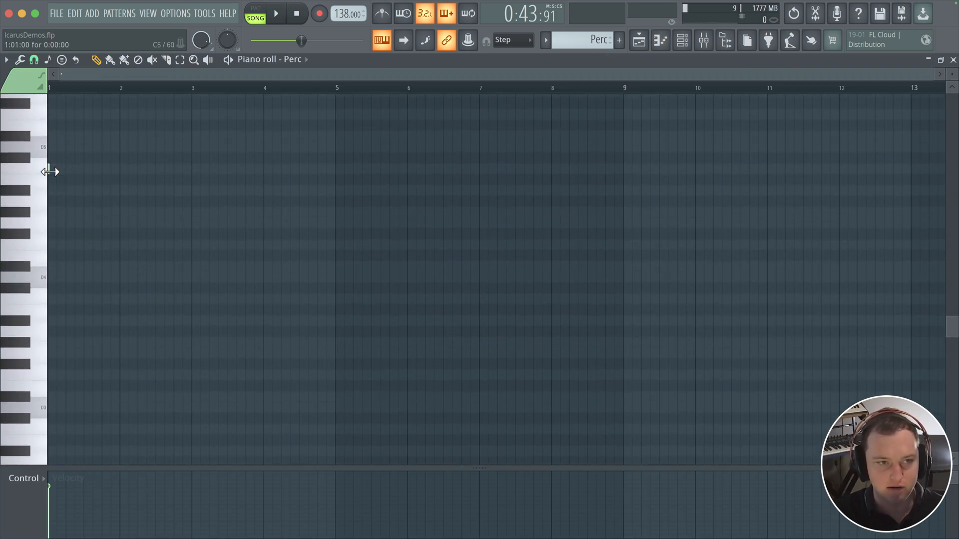
left_click(50, 170)
left_click_drag(123, 171, 628, 186)
key("Escape")
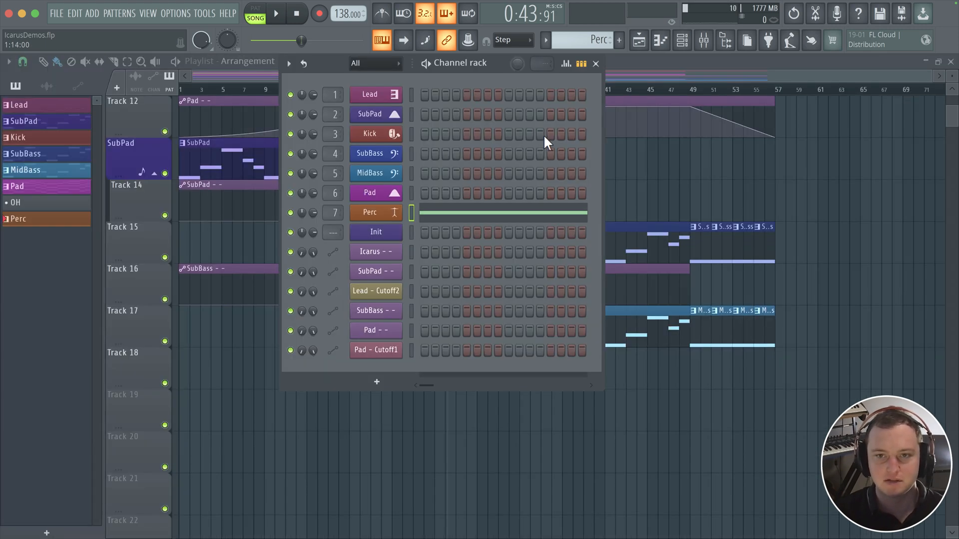
Move the Perc clip's track directly below the Kick track and add further Perc clips at bars 41 and 49.
middle_click(718, 174)
left_click_drag(124, 379, 138, 328)
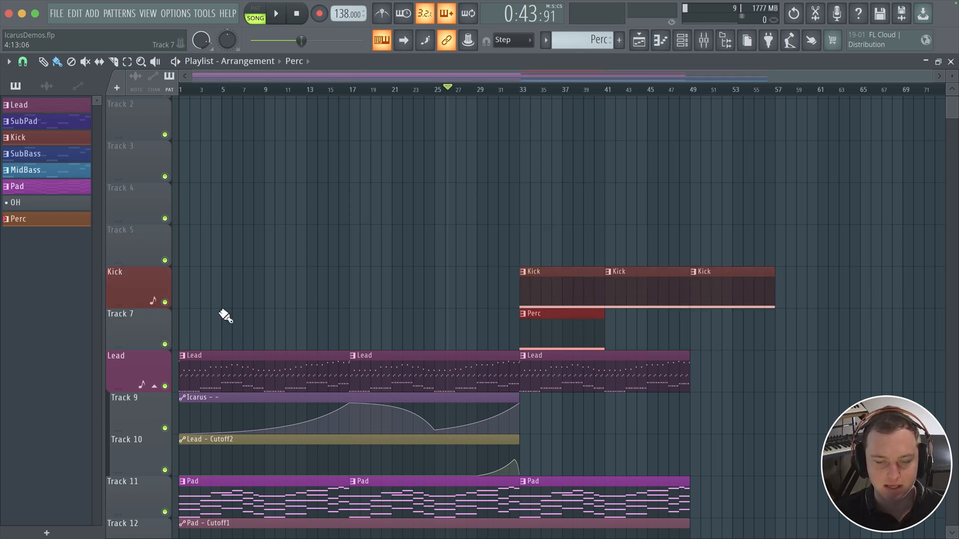
left_click(639, 339)
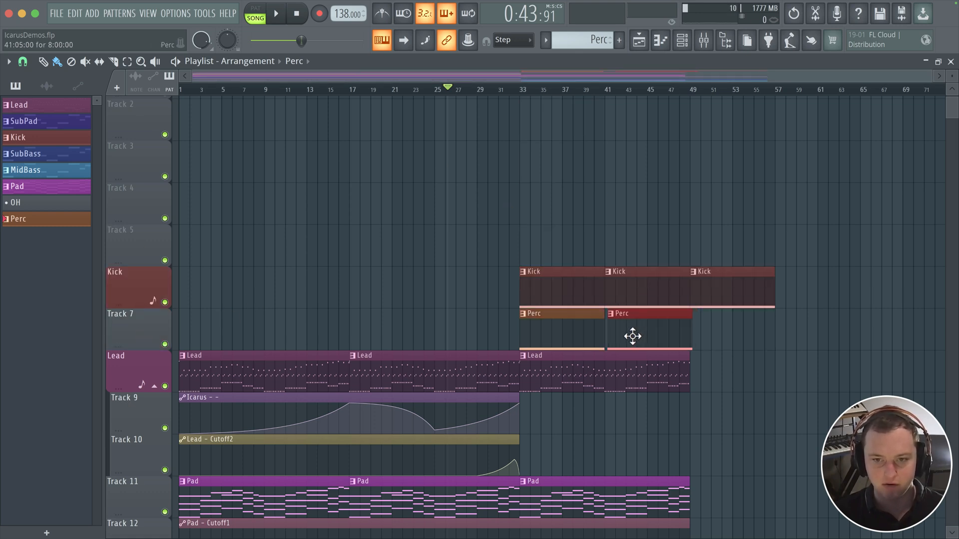
left_click(714, 330)
Play the arrangement from bar 33 and lower the Perc mixer fader to balance it with the other tracks.
key("space")
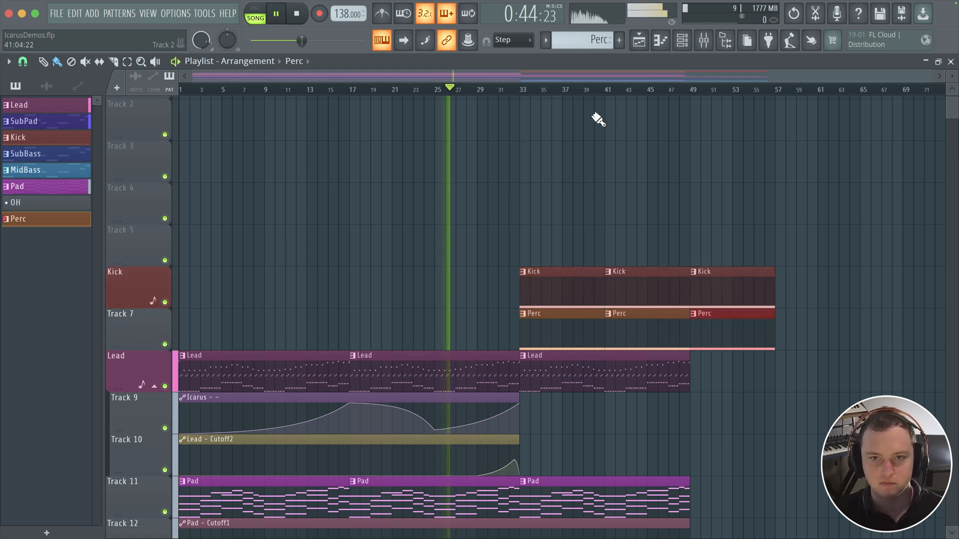
left_click(523, 91)
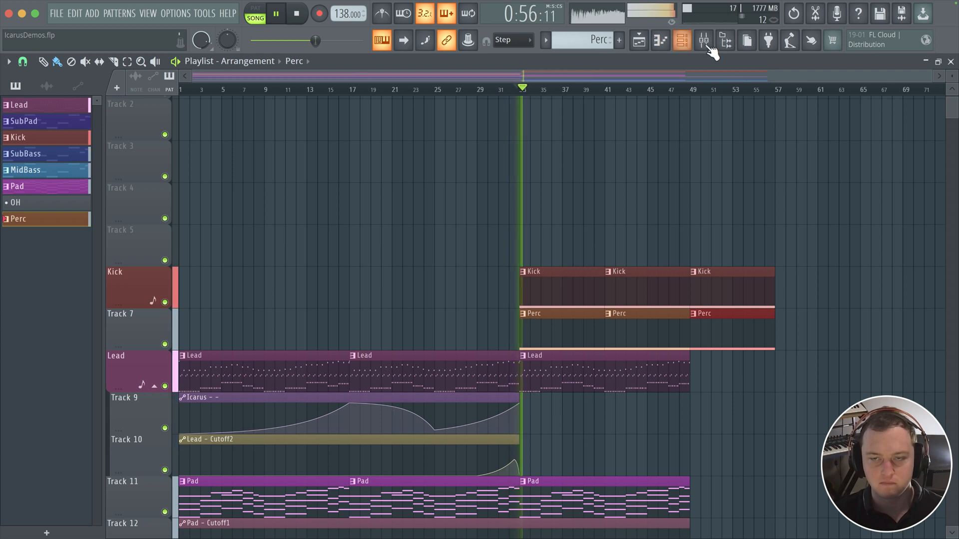
left_click(704, 41)
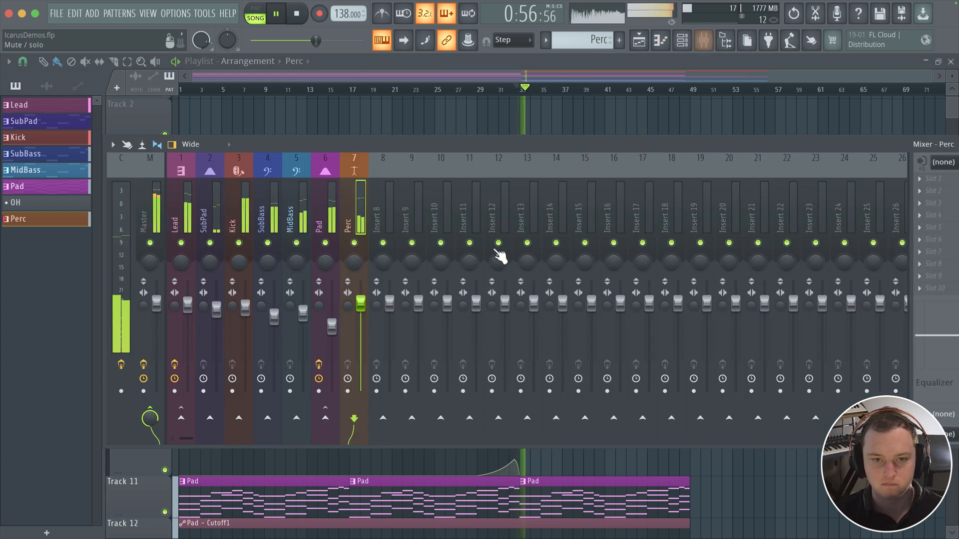
left_click_drag(357, 301, 366, 339)
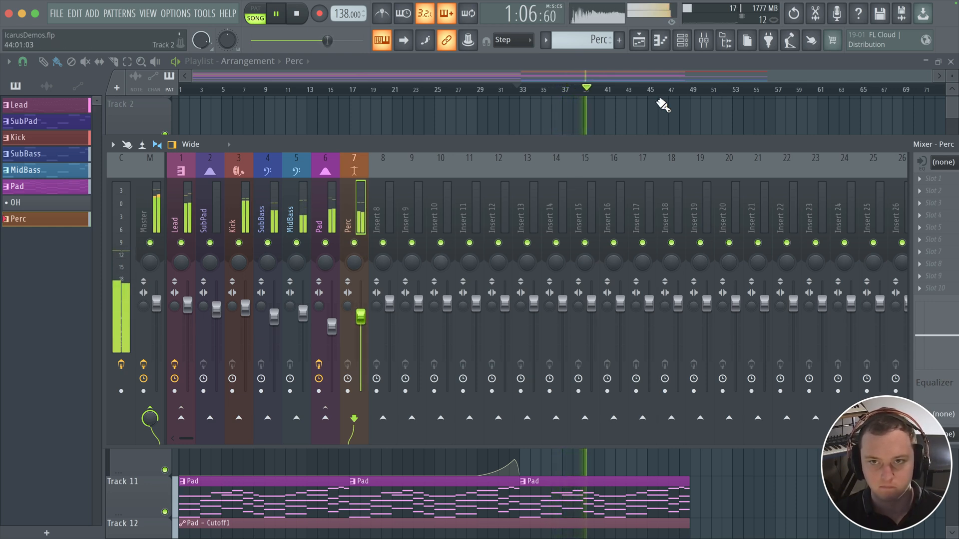
Adjust the clap and open-hat volumes in Perc's drum sequencer and set the closed-hat volume to 38 during playback.
left_click(691, 40)
left_click(371, 220)
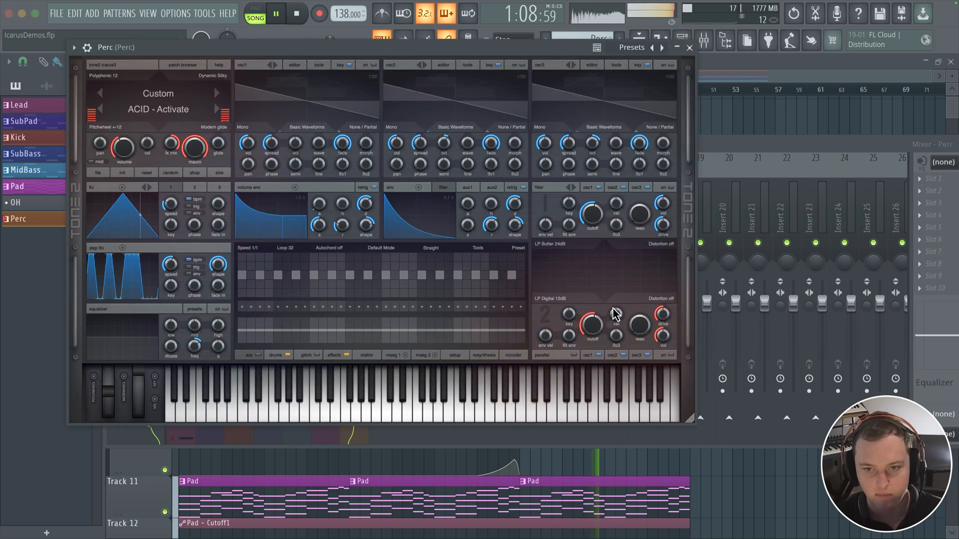
left_click(275, 356)
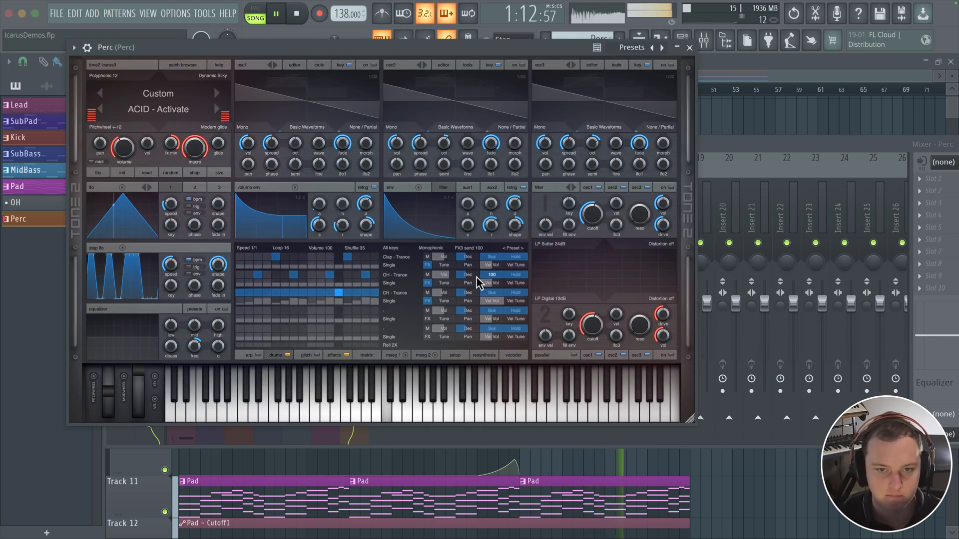
left_click_drag(448, 275, 451, 275)
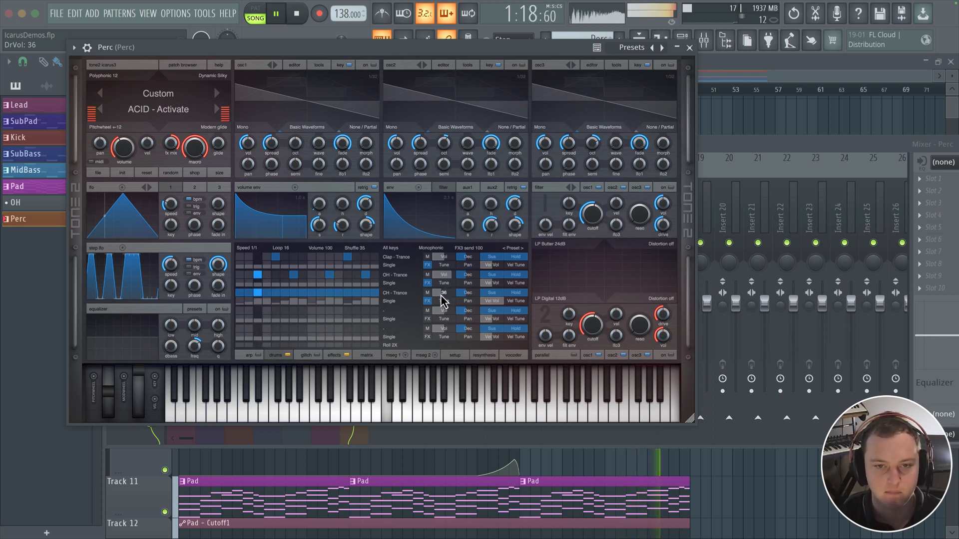
left_click(446, 258)
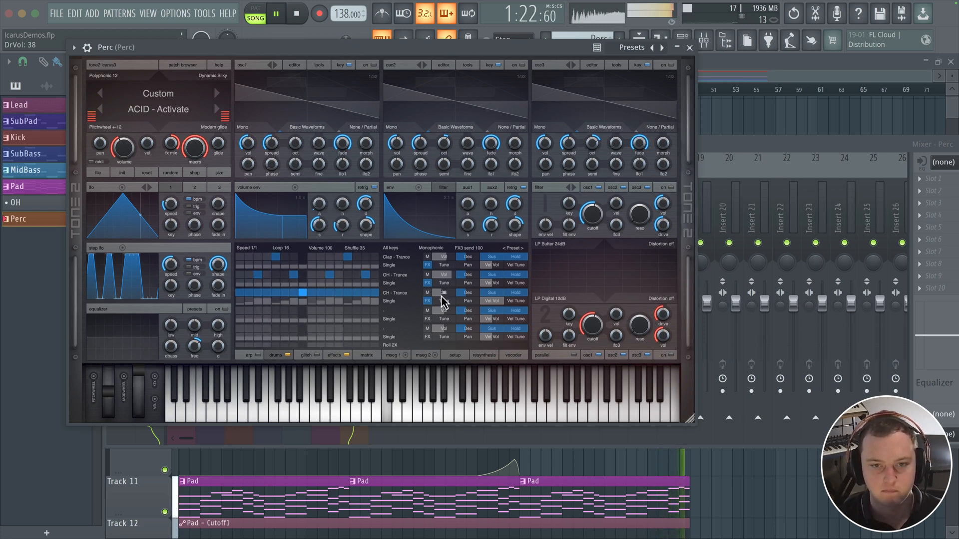
left_click(690, 47)
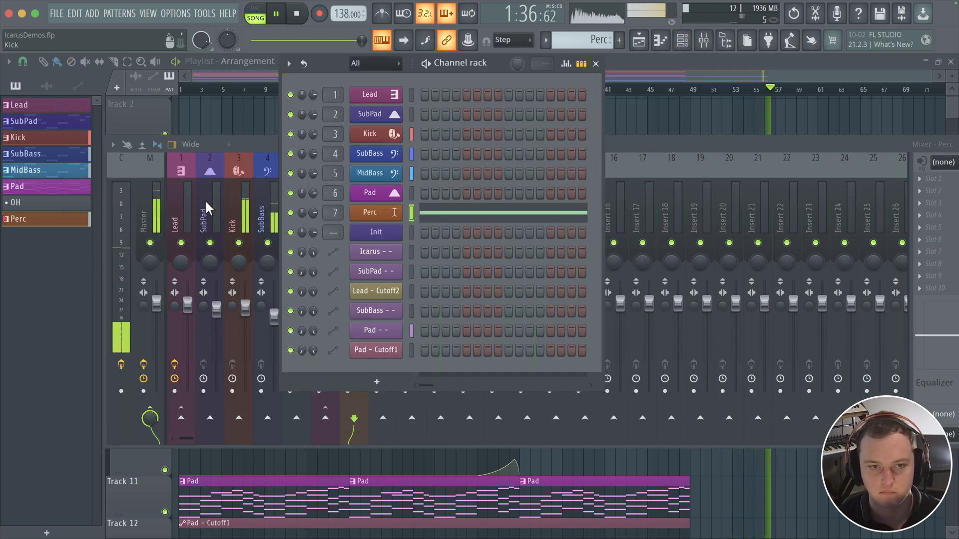
Stop playback and create an automation clip for Perc's last tweaked mod wheel, spanning from about bar 33 to bar 57.
key("space")
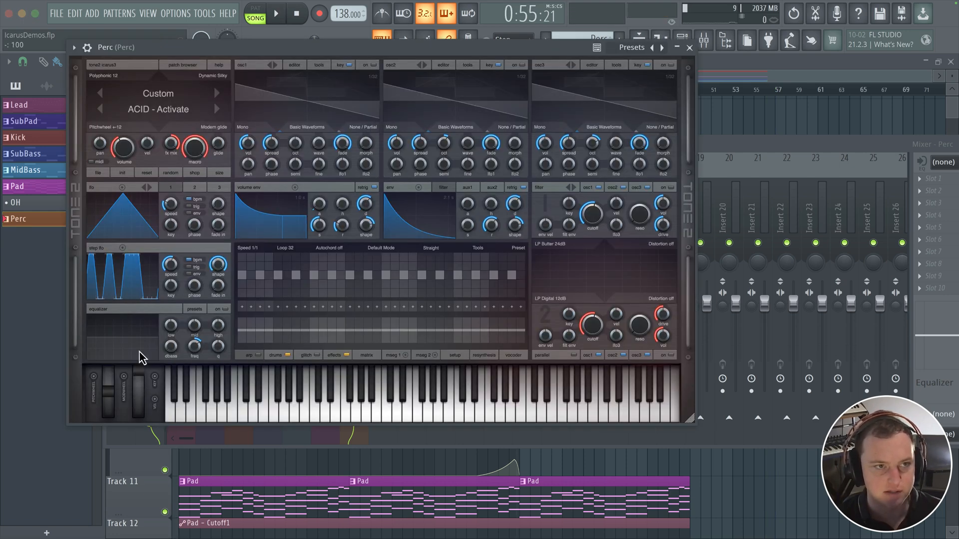
left_click(202, 13)
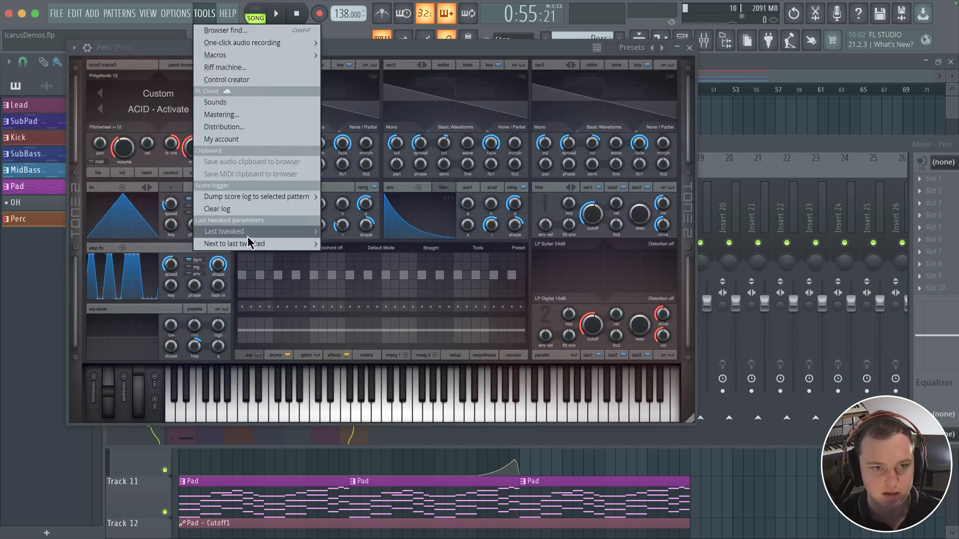
mouse_move(295, 232)
left_click(354, 317)
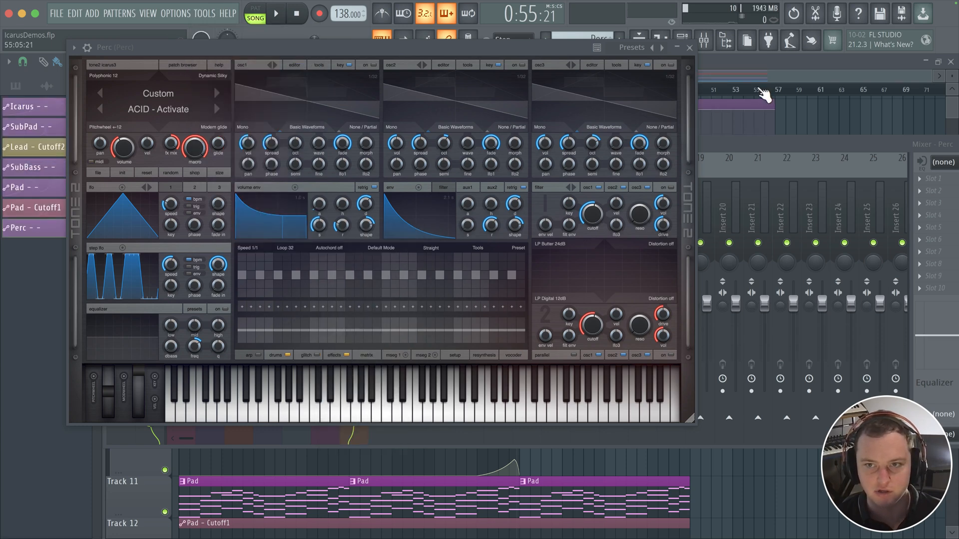
left_click(758, 90)
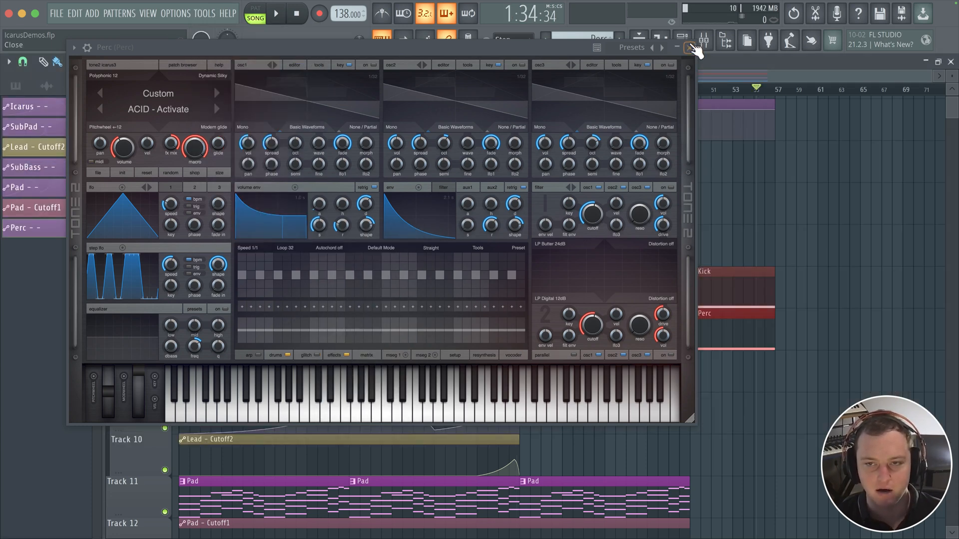
left_click(692, 47)
scroll(642, 145, "down", 1)
scroll(642, 145, "up", 1)
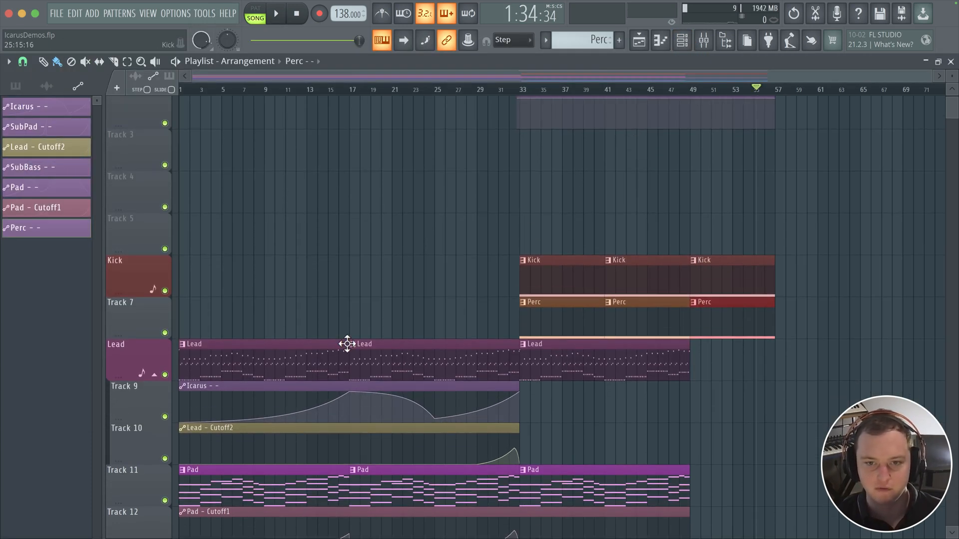
Insert a track above the Lead track and place the Perc automation clip from bar 33, directly beneath the Perc pattern clips.
right_click(161, 334)
left_click(182, 474)
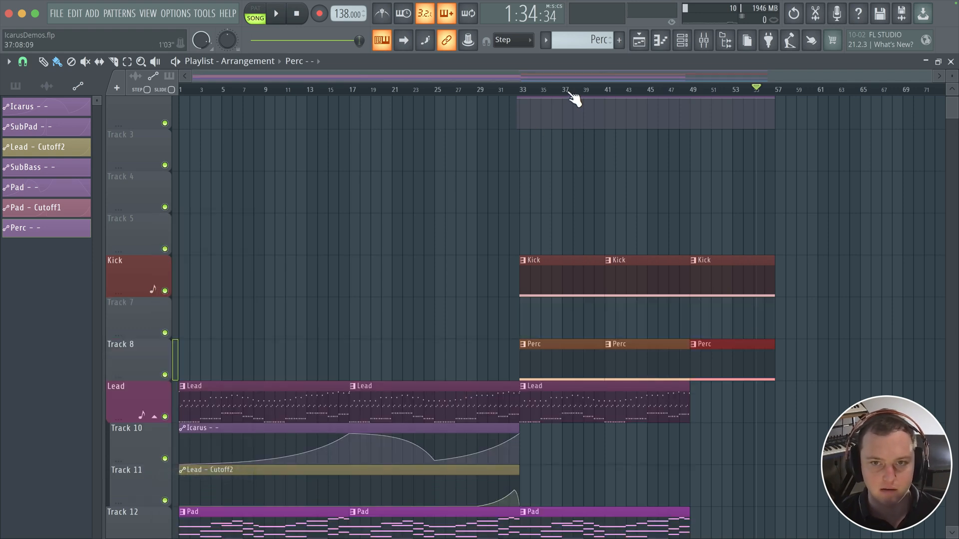
left_click_drag(563, 98, 563, 325)
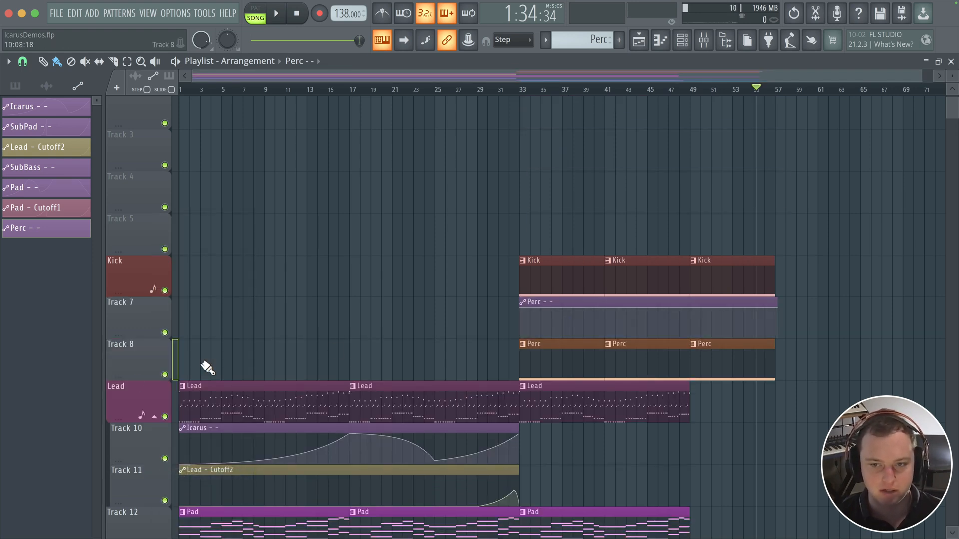
key("alt+Up")
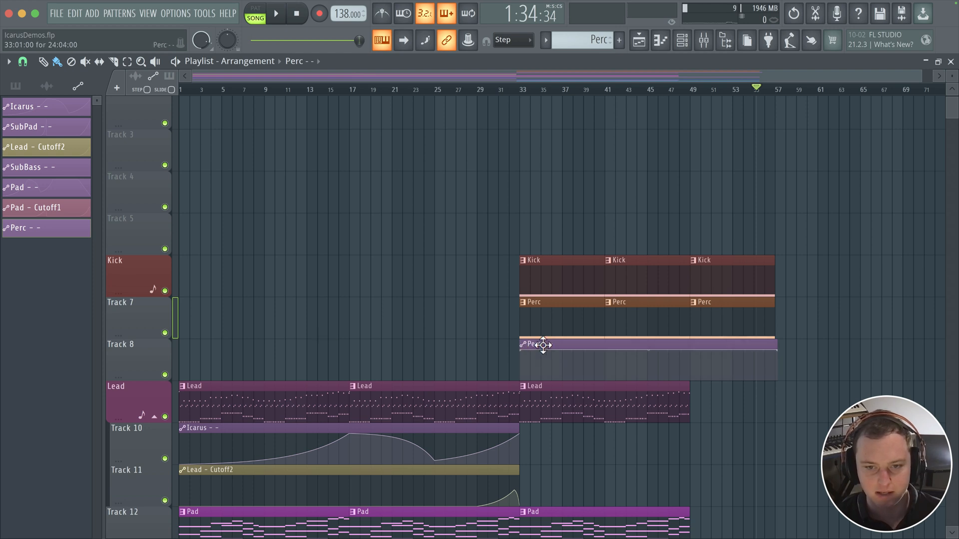
Extend the Perc automation clip back to bar 1, hold it at 100% until bar 49 and ramp it down to the minimum near bar 57.
left_click_drag(543, 345, 202, 345)
left_click_drag(439, 346, 700, 332)
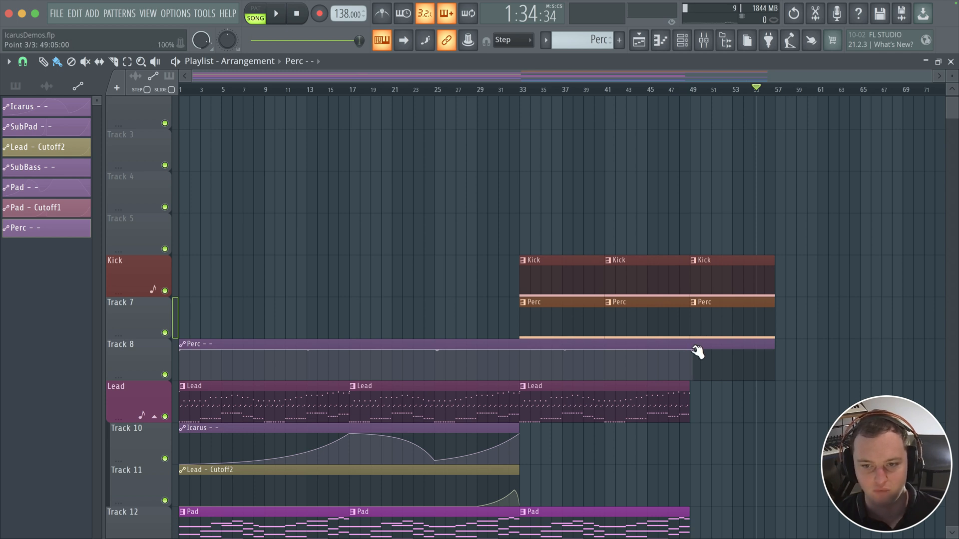
right_click(773, 379)
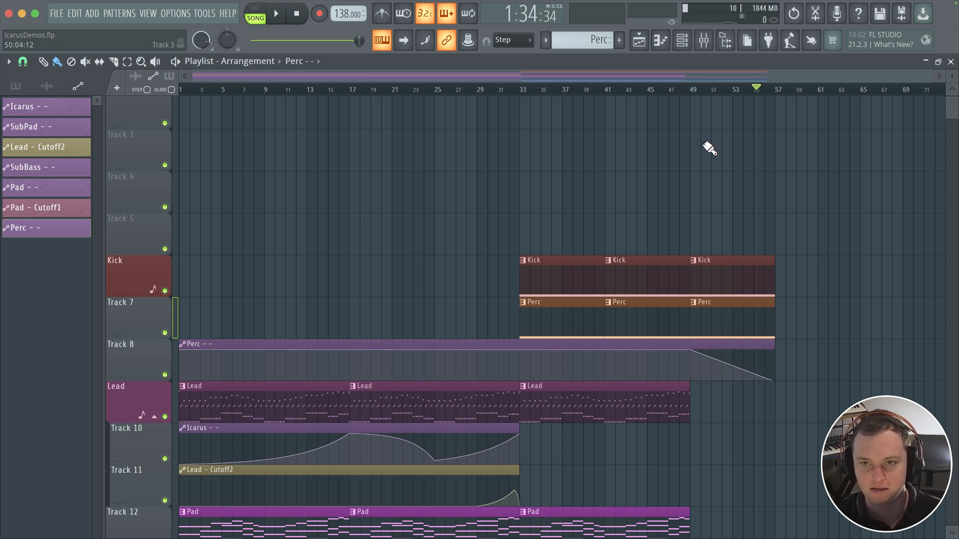
Play the arrangement from about bar 48 to audition the falling Perc automation.
left_click(681, 88)
key("space")
scroll(624, 172, "down", 2)
scroll(579, 165, "right", 2)
scroll(662, 250, "left", 2)
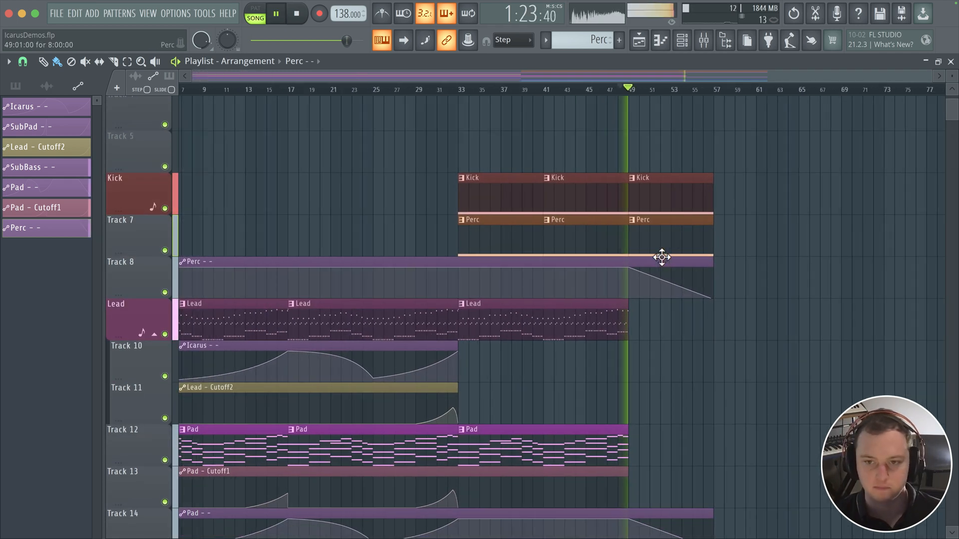
Move the Perc automation's final point to bar 57 and bend its descending segment slightly downward during playback.
left_click_drag(702, 272, 622, 220)
scroll(632, 228, "up", 5)
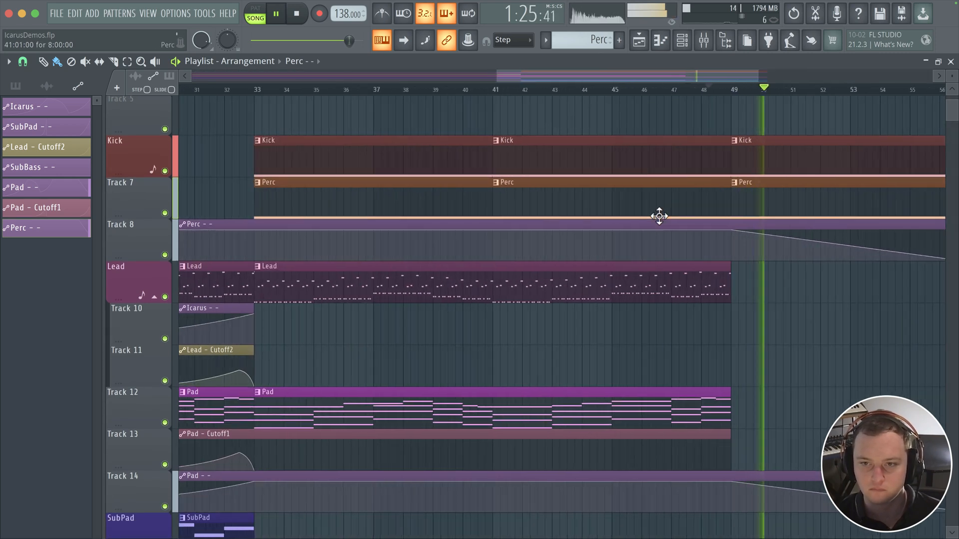
left_click_drag(695, 240, 322, 217)
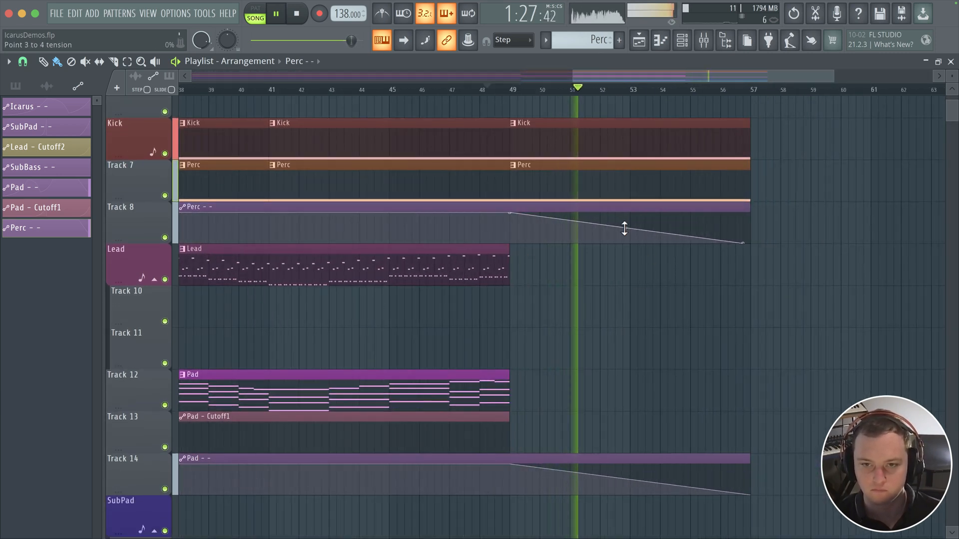
left_click_drag(743, 243, 754, 244)
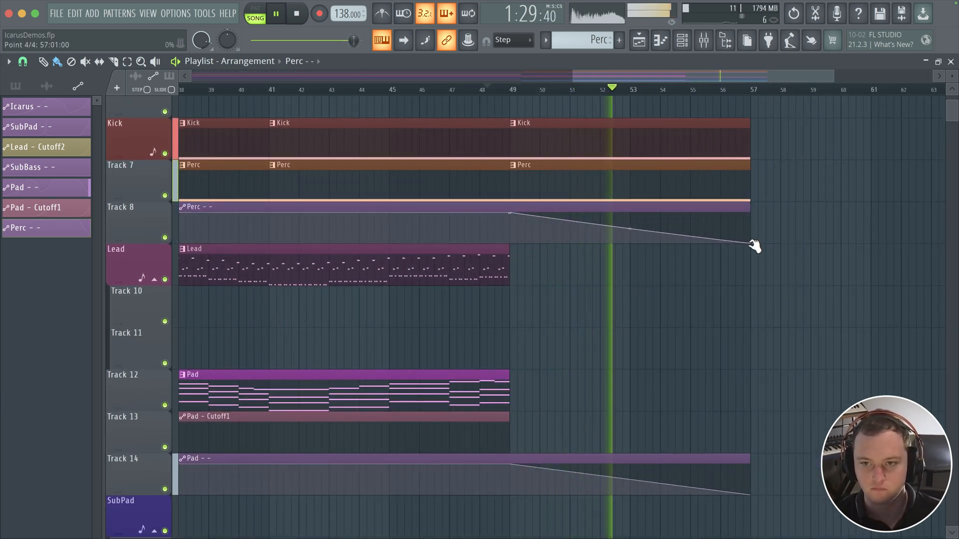
left_click_drag(629, 228, 630, 231)
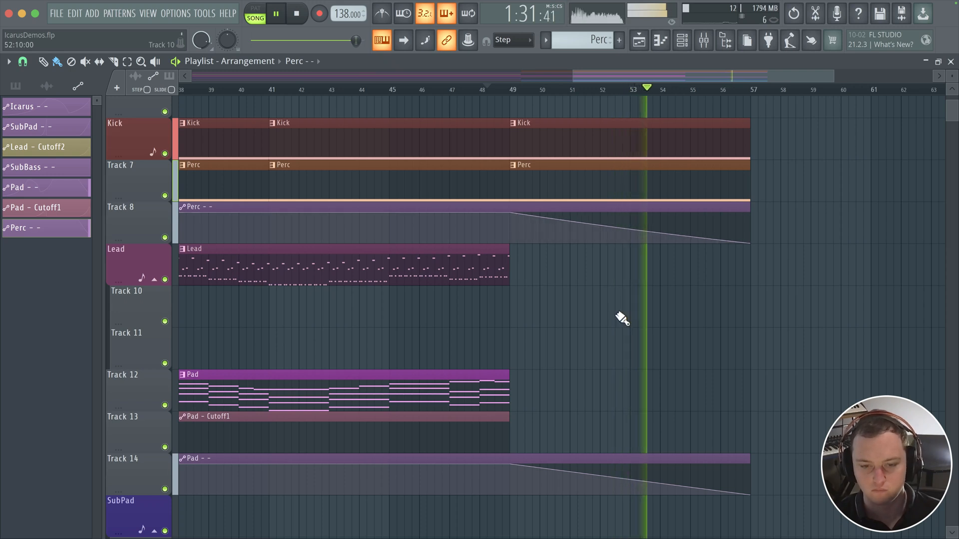
left_click_drag(607, 327, 568, 281)
scroll(612, 256, "down", 3)
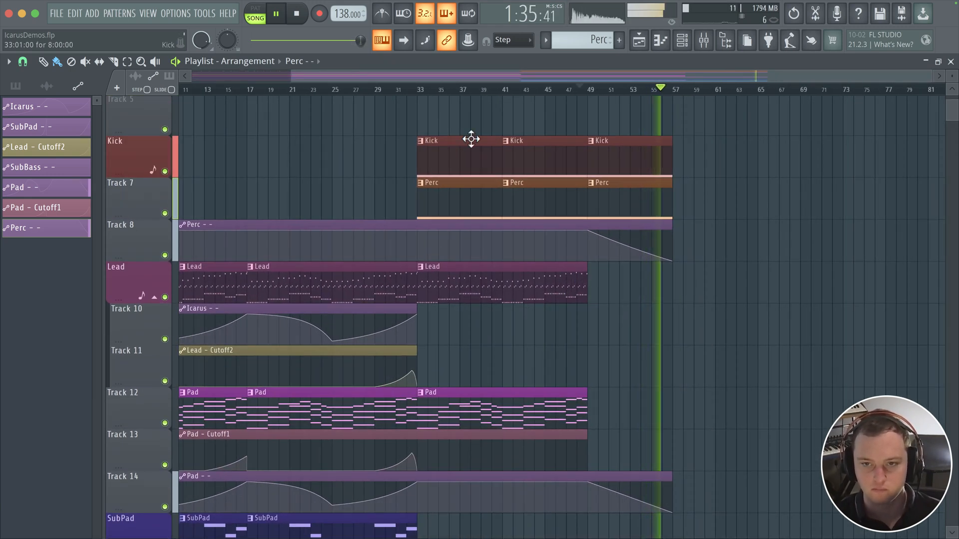